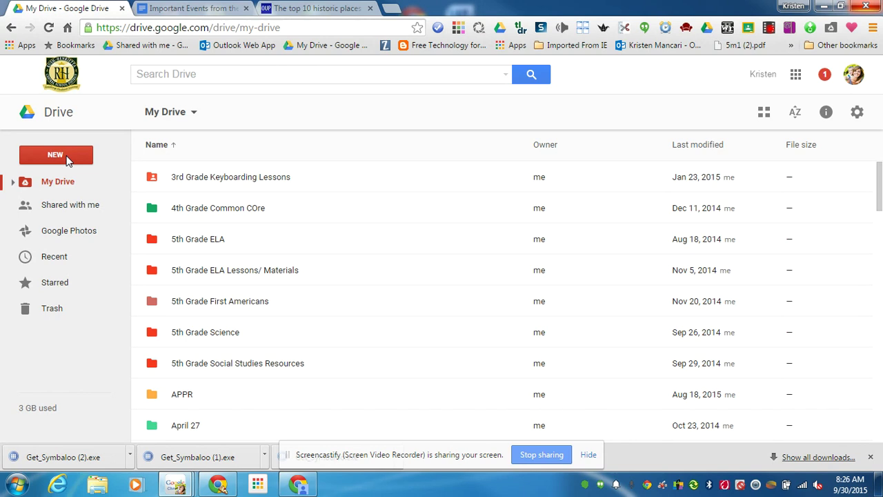
Create a new Google My Maps map in My Drive.
{"action": "left_click", "coordinate": [68, 158]}
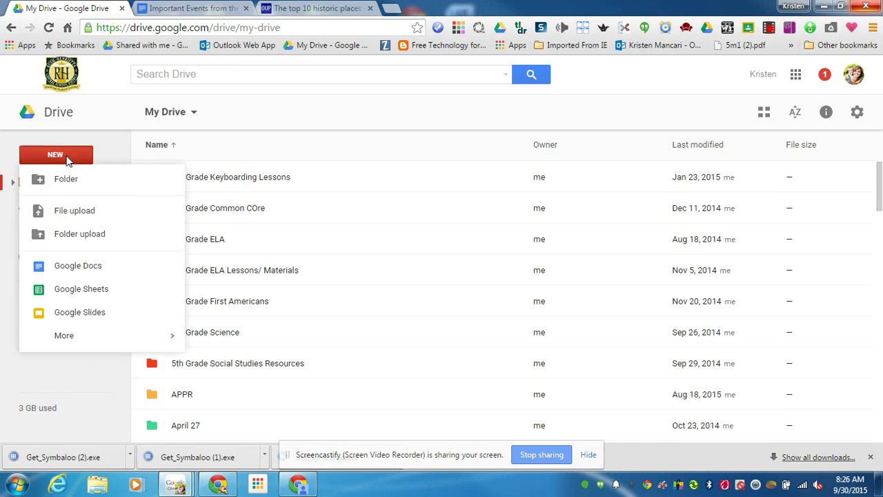
{"action": "mouse_move", "coordinate": [70, 345]}
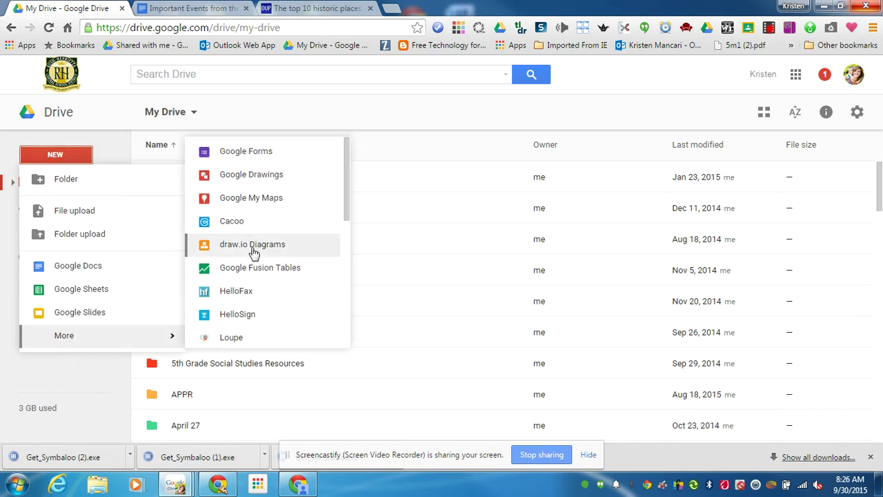
{"action": "left_click", "coordinate": [246, 200]}
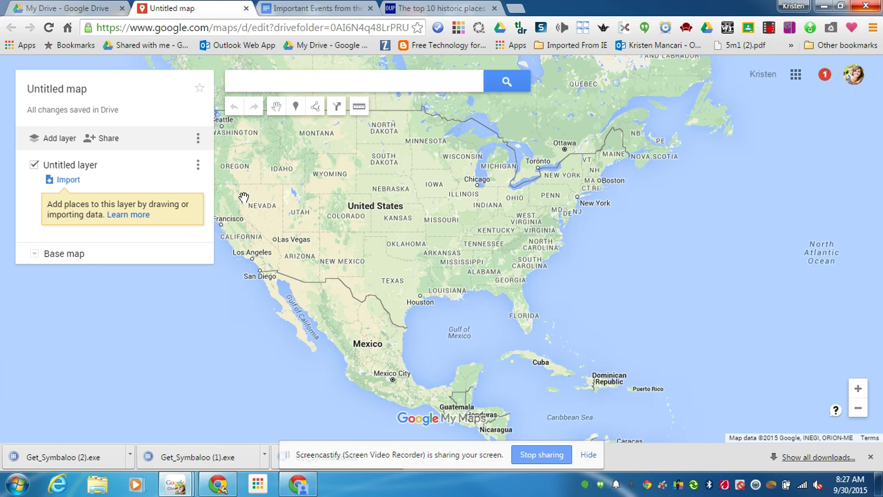
Title the map "Revolutionary War" and describe it as "This will be a timeline of events for the war.".
{"action": "left_click", "coordinate": [76, 90]}
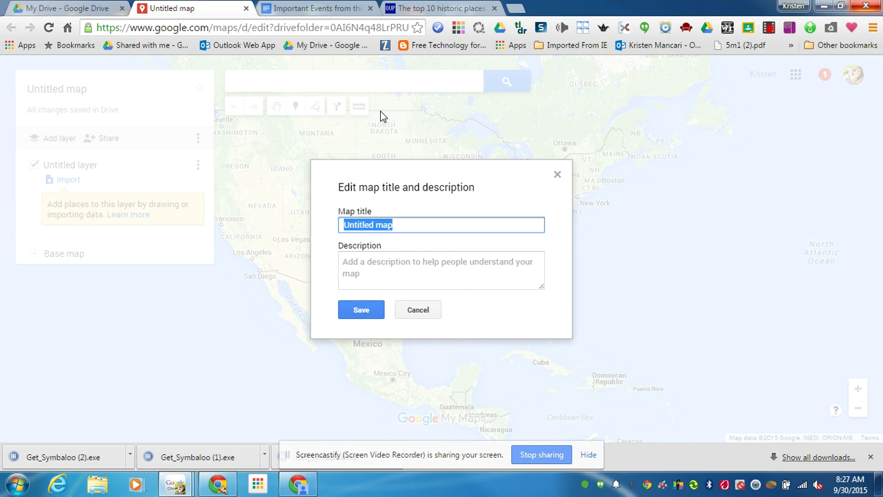
{"action": "type", "text": "Revolutionary War"}
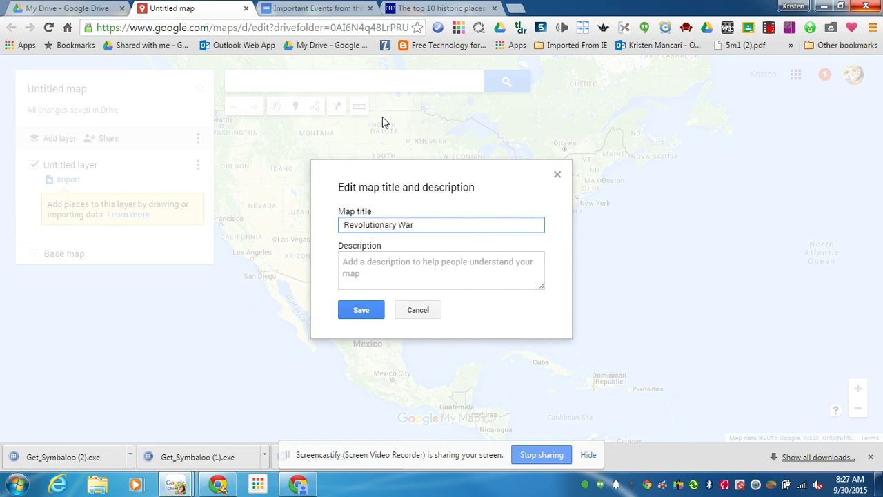
{"action": "left_click", "coordinate": [404, 271]}
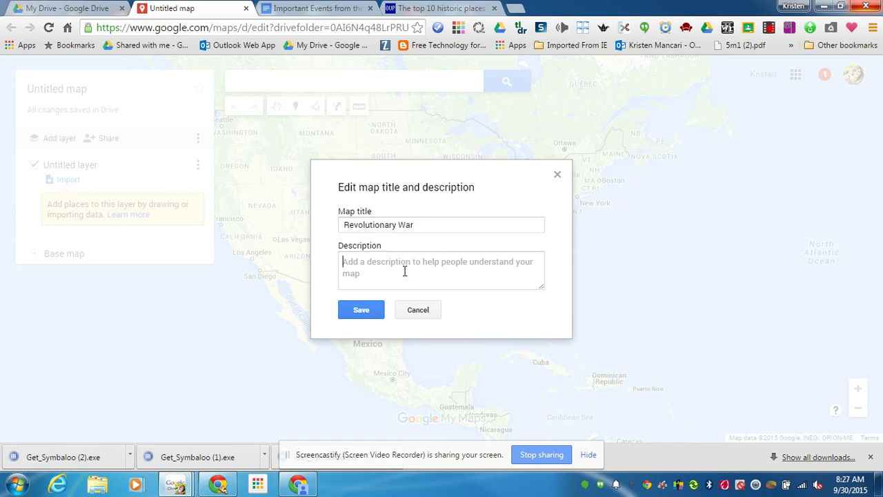
{"action": "type", "text": "This will be a timelien of"}
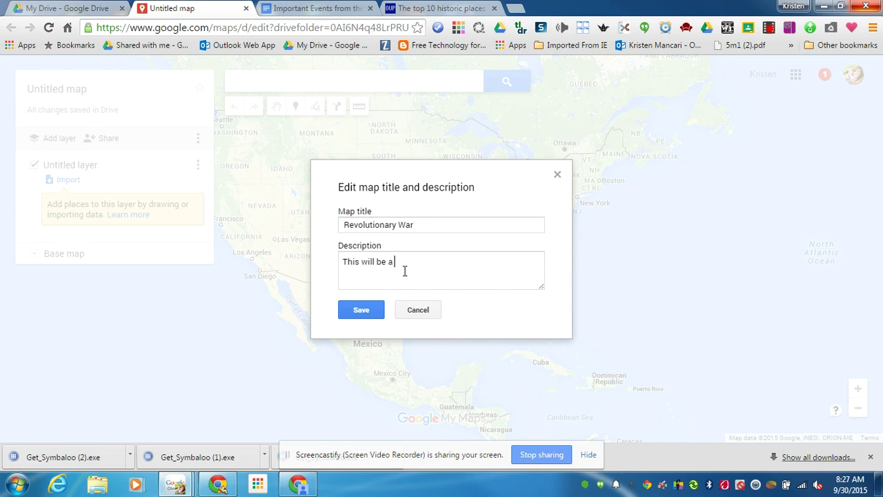
{"action": "key", "text": "BackSpace"}
{"action": "key", "text": "BackSpace"}
{"action": "key", "text": "BackSpace"}
{"action": "key", "text": "BackSpace"}
{"action": "key", "text": "BackSpace"}
{"action": "key", "text": "BackSpace"}
{"action": "type", "text": "ine of events for the war"}
{"action": "left_click", "coordinate": [370, 310]}
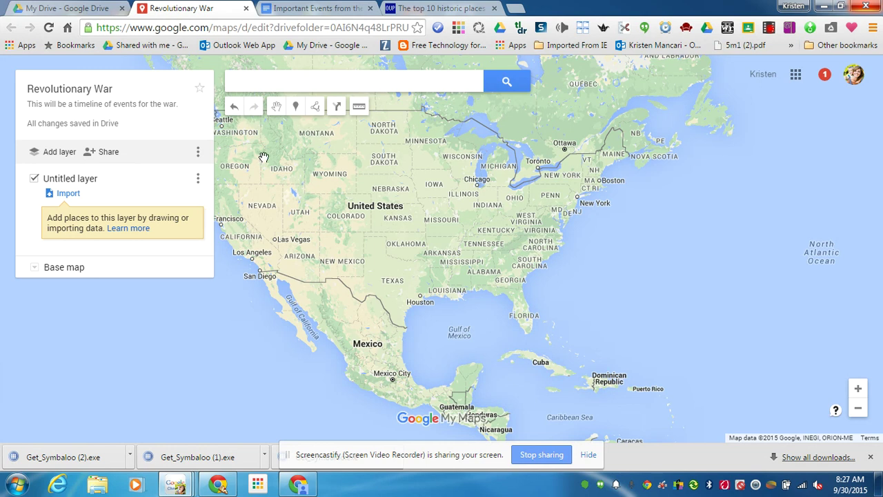
Consult the first event in the Important Events from the Revolution document and add Lexington and Concord, Park Drive, Lexington, MA, to the map.
{"action": "left_click", "coordinate": [325, 84]}
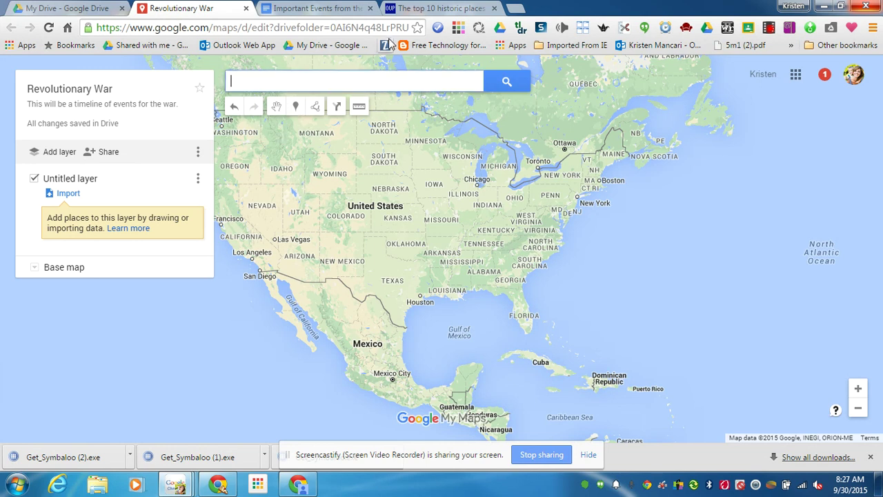
{"action": "left_click", "coordinate": [331, 8]}
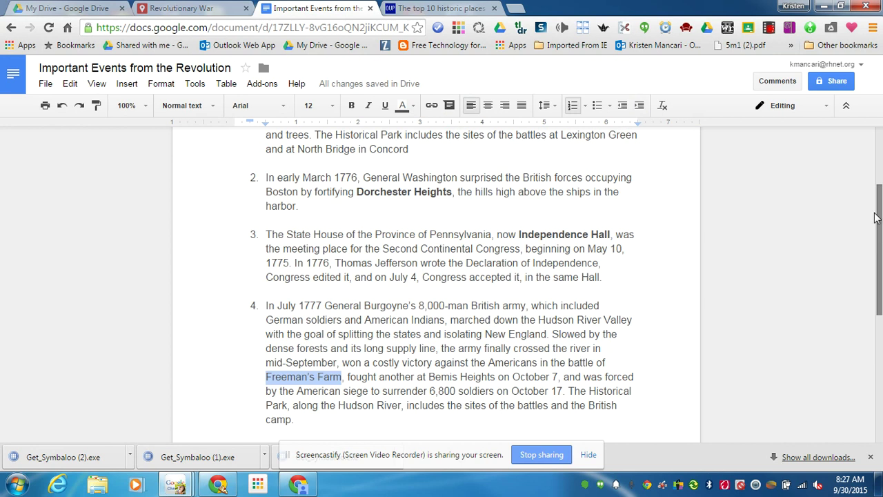
{"action": "left_click_drag", "start_coordinate": [879, 211], "coordinate": [880, 165]}
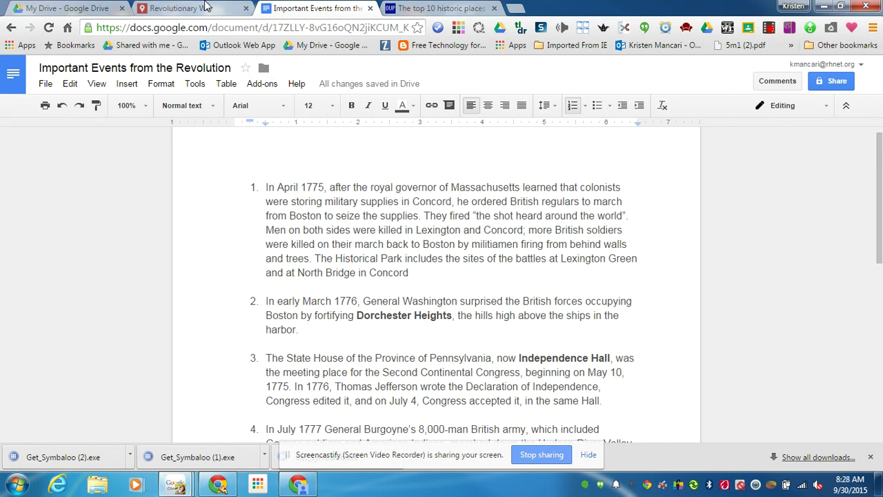
{"action": "left_click", "coordinate": [204, 8]}
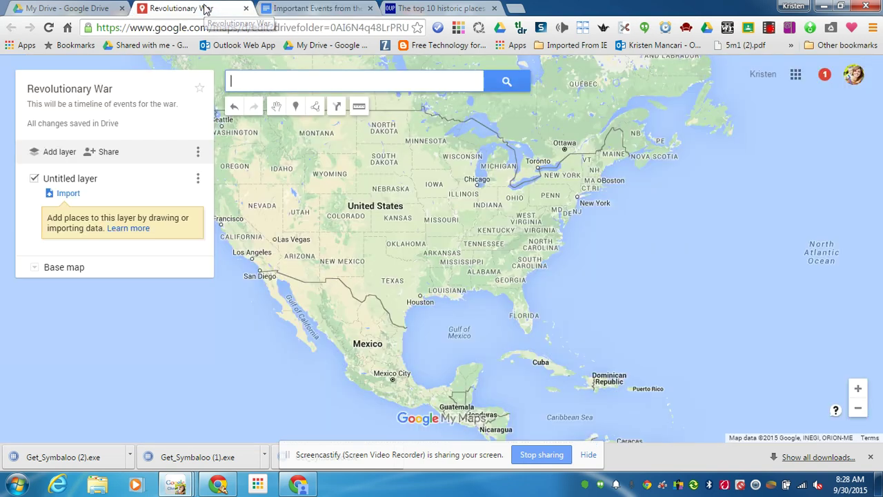
{"action": "left_click", "coordinate": [330, 79]}
{"action": "type", "text": "Lexin"}
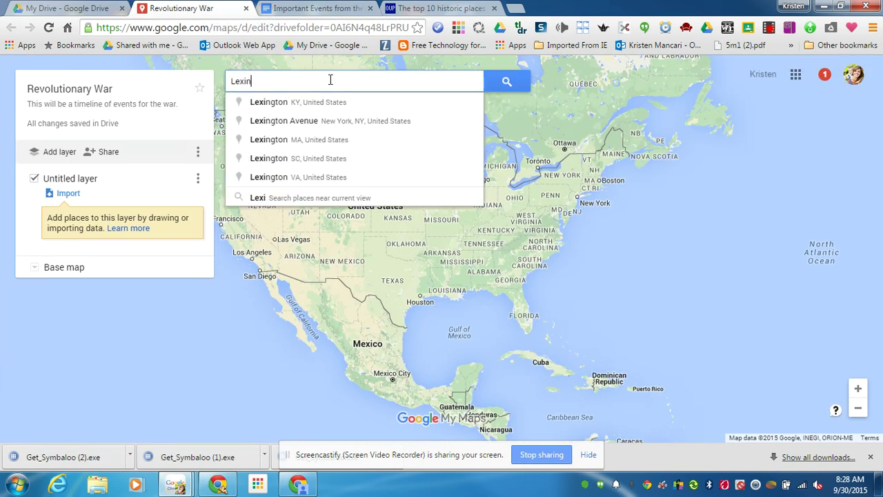
{"action": "type", "text": "ton and Con"}
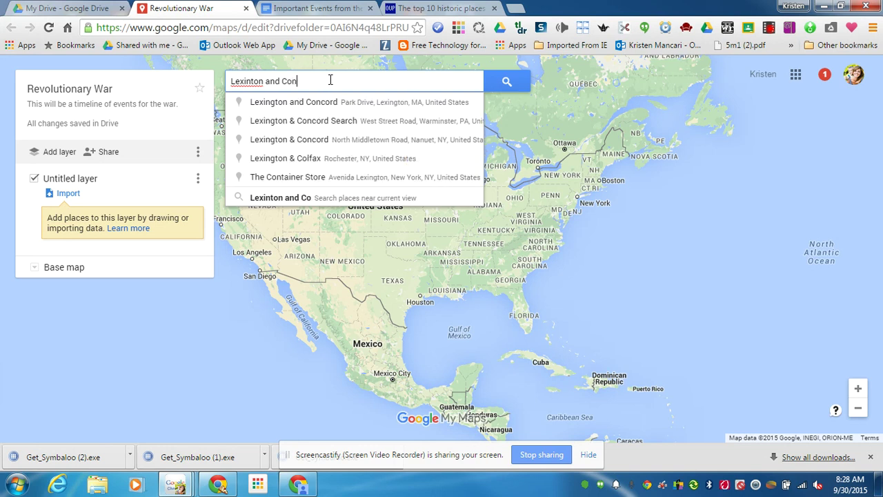
{"action": "type", "text": "cord"}
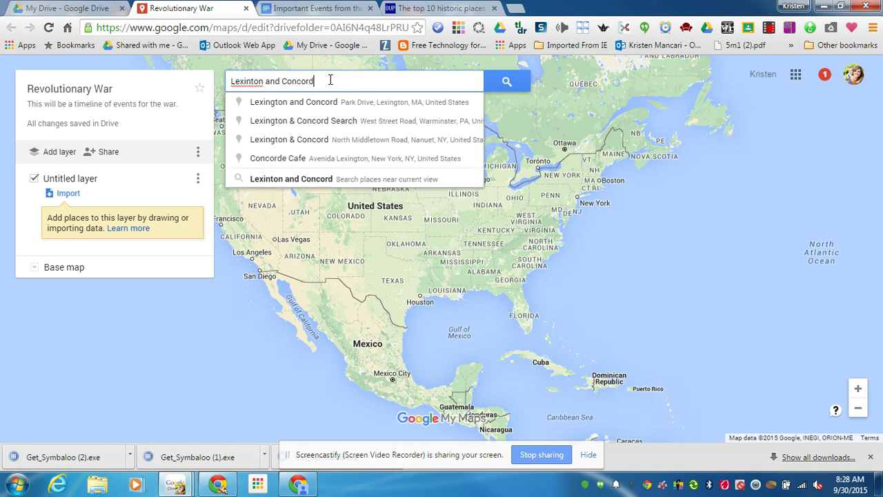
{"action": "type", "text": " park"}
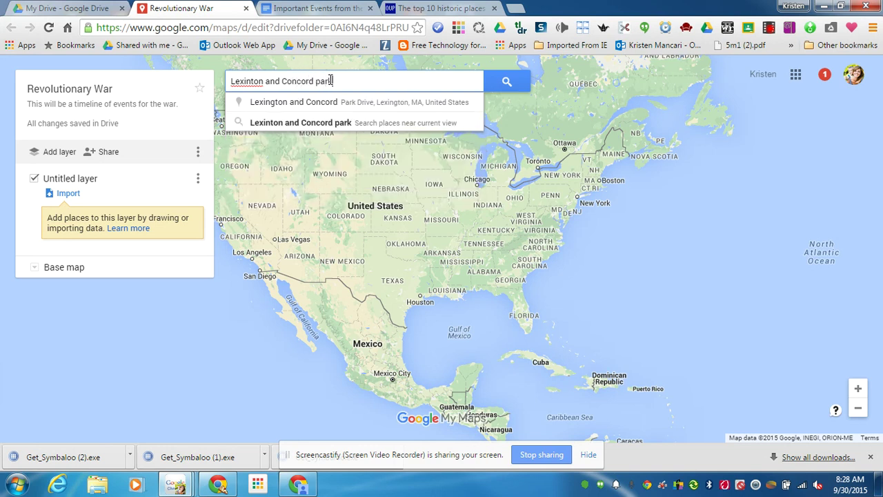
{"action": "left_click", "coordinate": [414, 104]}
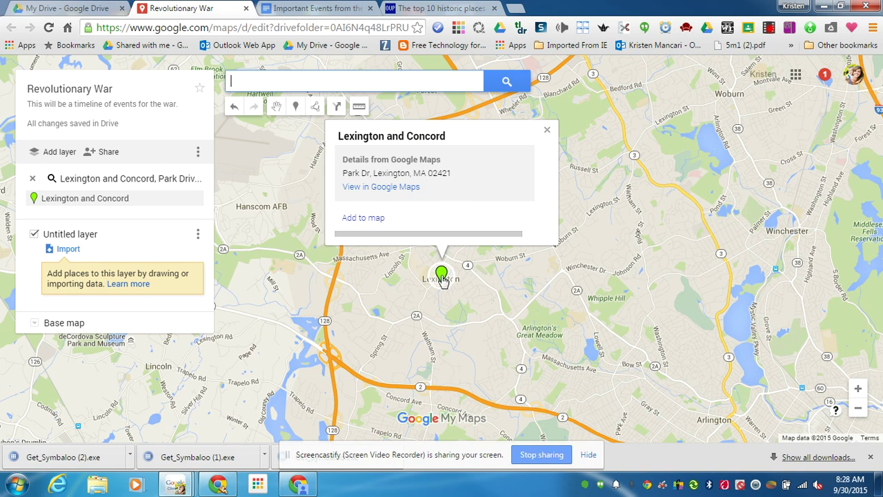
{"action": "left_click", "coordinate": [373, 219]}
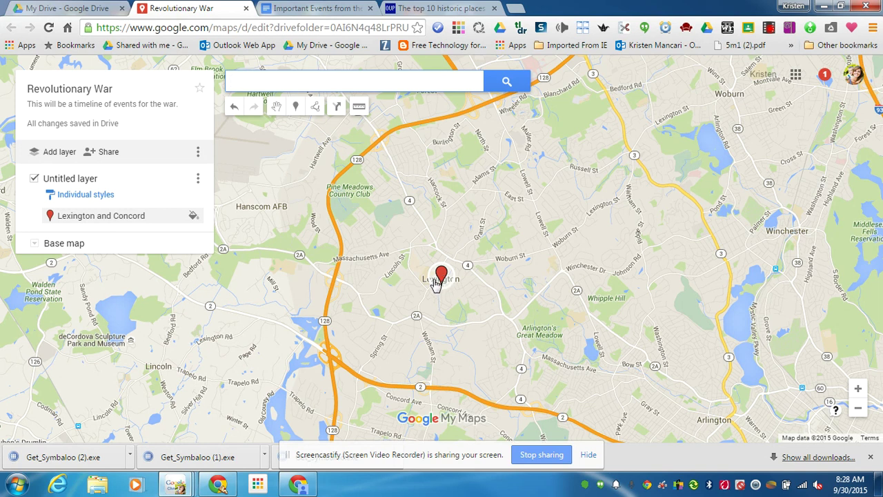
Attach the first image found by a Google image search for "Lexington and Concord" to the Lexington and Concord marker.
{"action": "left_click", "coordinate": [440, 276]}
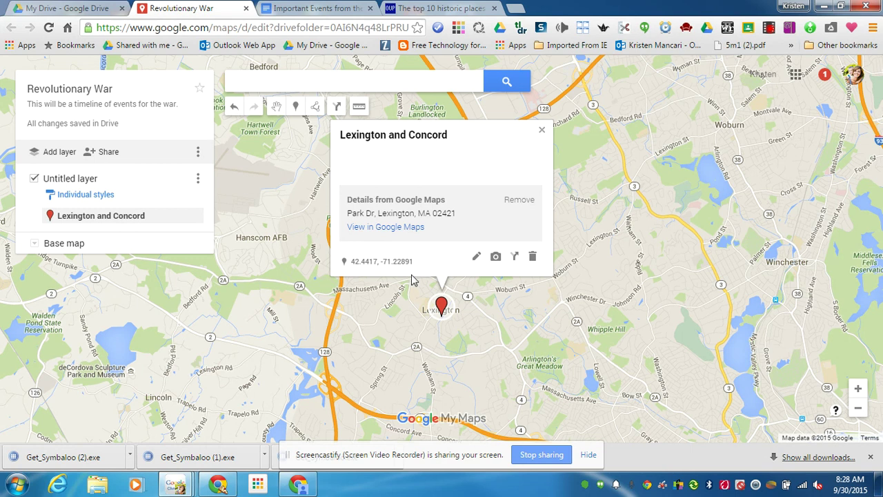
{"action": "left_click", "coordinate": [495, 257]}
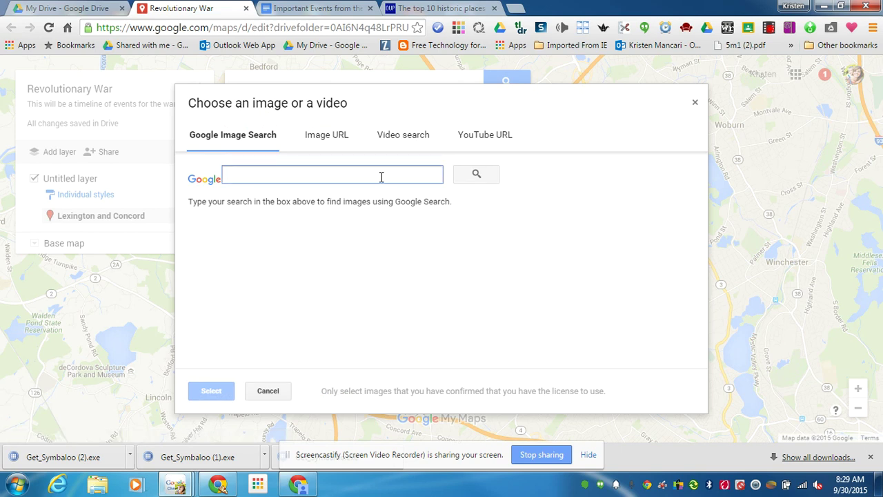
{"action": "type", "text": "Lexi"}
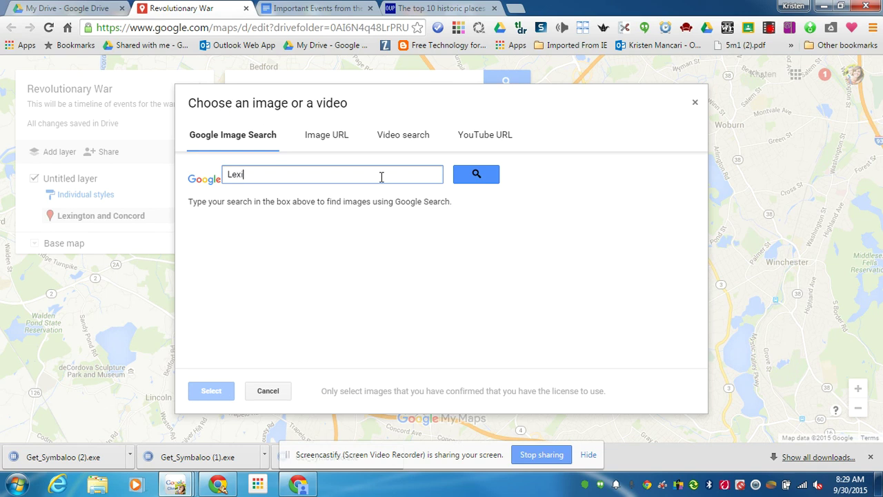
{"action": "type", "text": "ngton and Cond"}
{"action": "type", "text": "ord"}
{"action": "key", "text": "Return"}
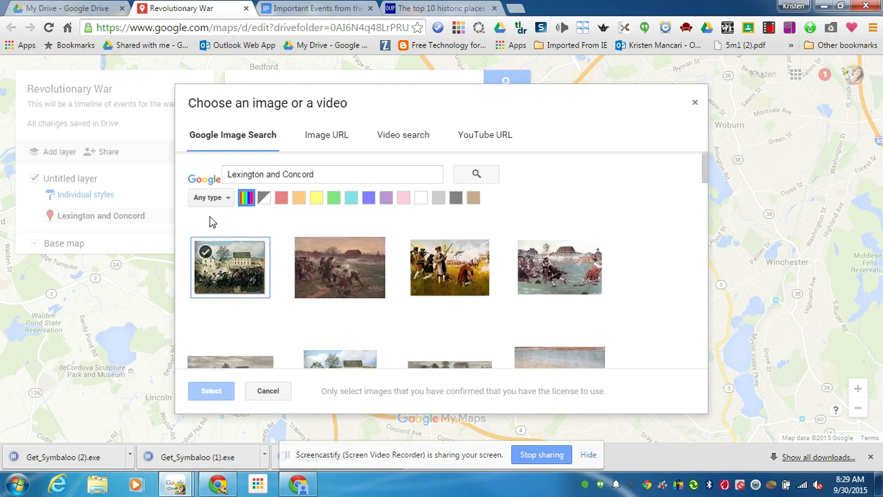
{"action": "left_click", "coordinate": [227, 199]}
{"action": "left_click", "coordinate": [227, 199]}
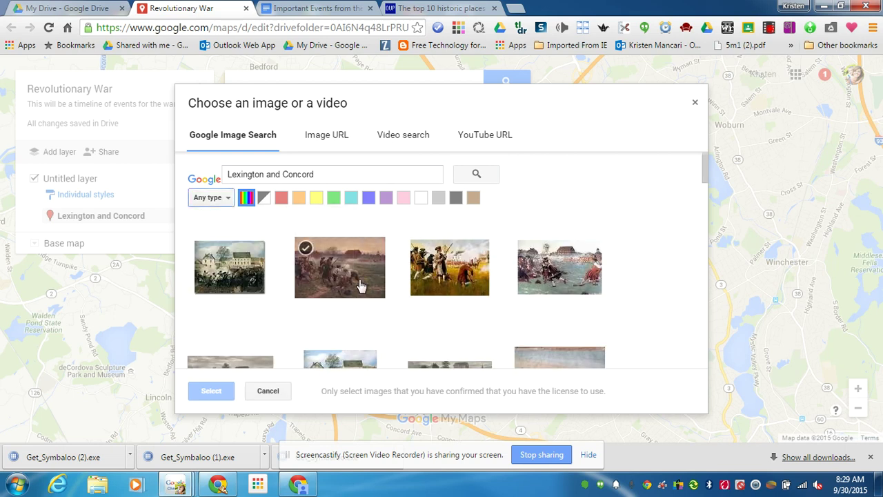
{"action": "left_click", "coordinate": [246, 278]}
{"action": "left_click", "coordinate": [222, 386]}
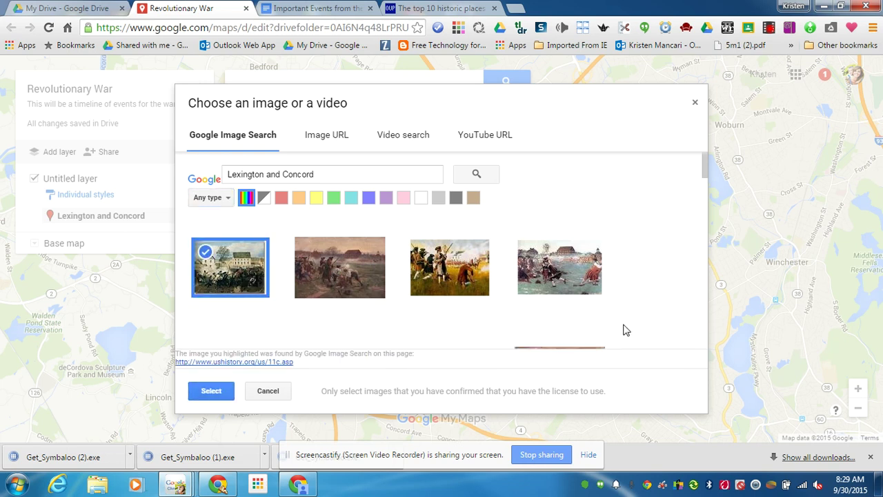
{"action": "left_click", "coordinate": [212, 391]}
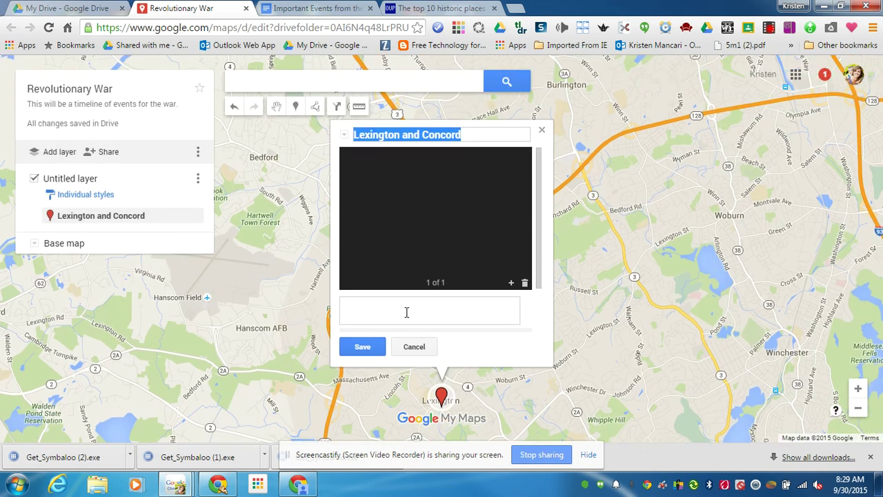
Save the description "This was the first battle of the Revolutionary War." on the Lexington and Concord marker and close its card.
{"action": "left_click", "coordinate": [411, 318]}
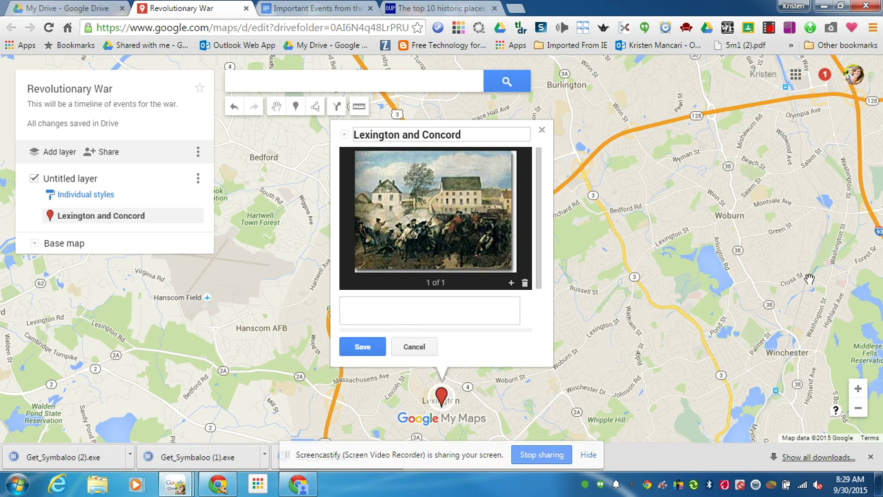
{"action": "type", "text": "This was the first ba"}
{"action": "key", "text": "BackSpace"}
{"action": "type", "text": "battle fo"}
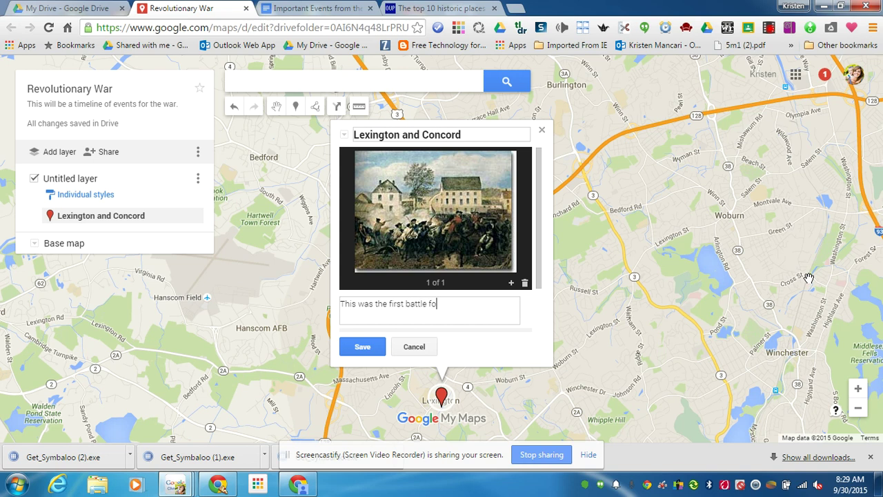
{"action": "key", "text": "BackSpace"}
{"action": "key", "text": "BackSpace"}
{"action": "type", "text": "of te"}
{"action": "key", "text": "BackSpace"}
{"action": "type", "text": "he REvolutionary War"}
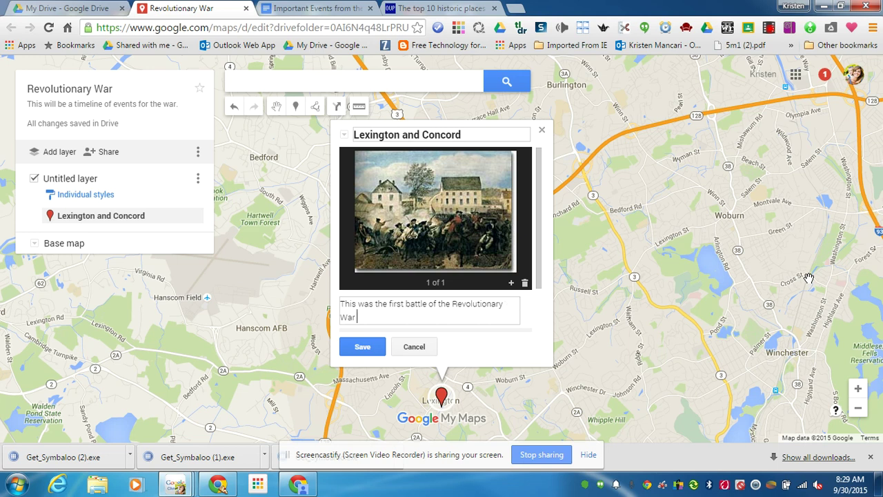
{"action": "type", "text": "."}
{"action": "left_click", "coordinate": [354, 353]}
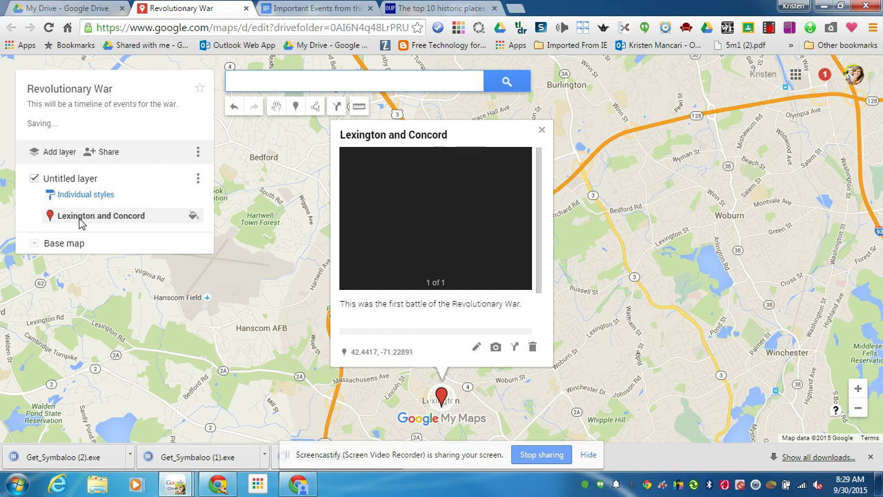
{"action": "left_click", "coordinate": [543, 133]}
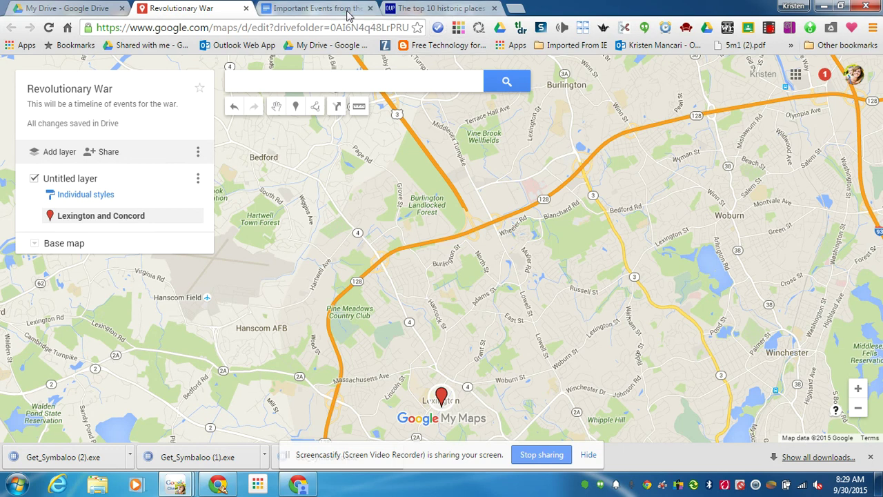
Consult the second event in the Important Events from the Revolution document and add Dorchester Heights National, State Street, Boston, MA, to the map.
{"action": "left_click", "coordinate": [314, 9]}
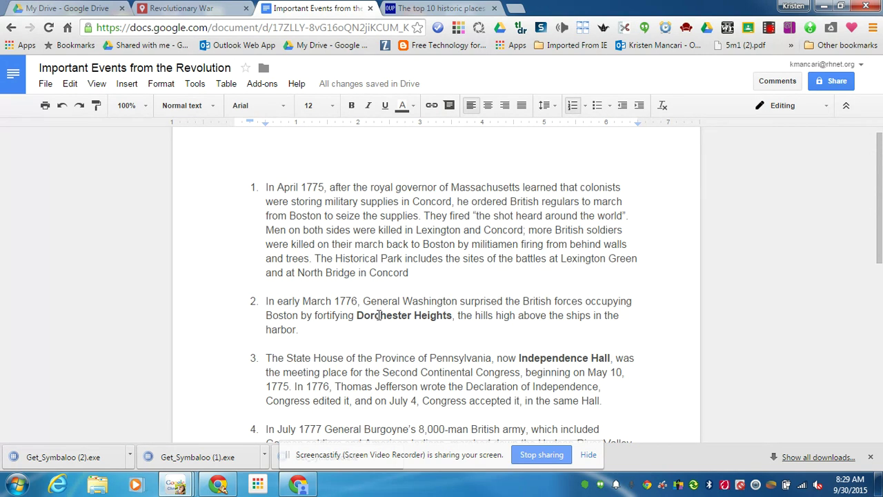
{"action": "left_click", "coordinate": [228, 15]}
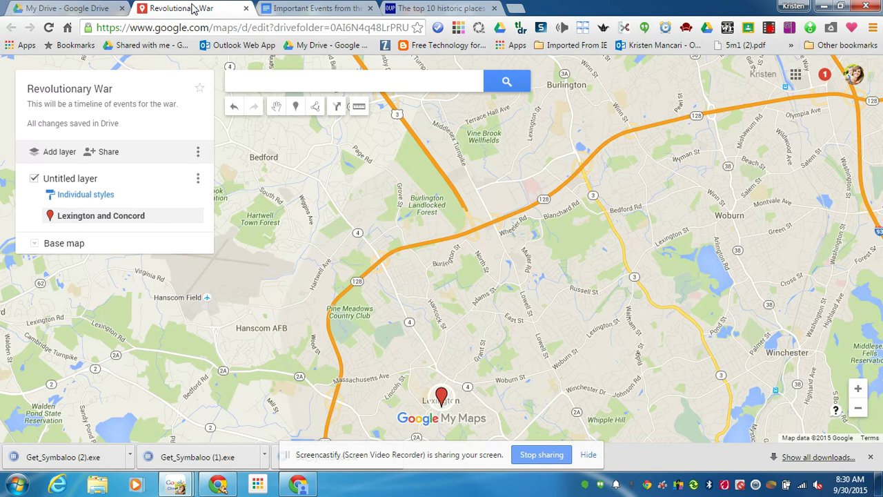
{"action": "left_click", "coordinate": [368, 80]}
{"action": "type", "text": "Dor"}
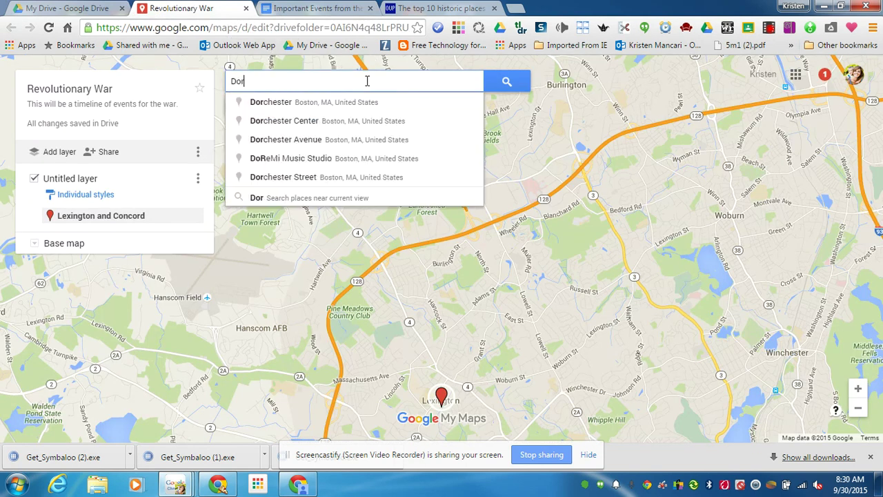
{"action": "type", "text": "chester He"}
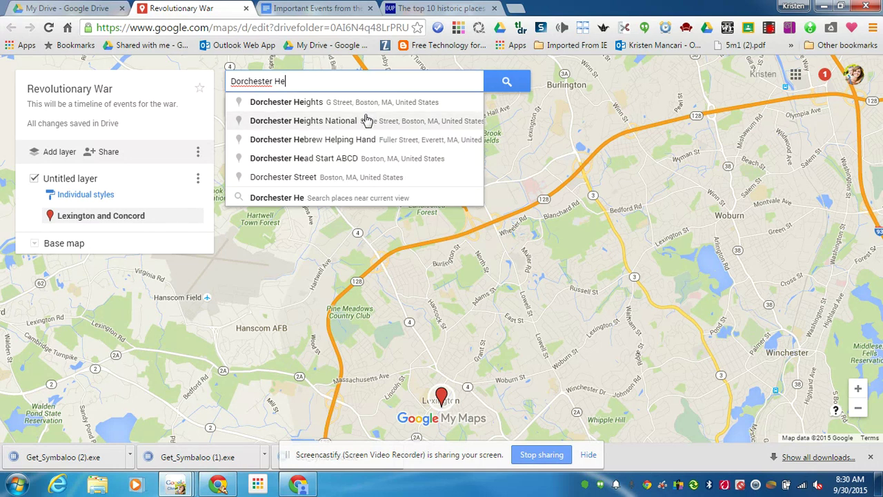
{"action": "left_click", "coordinate": [366, 120]}
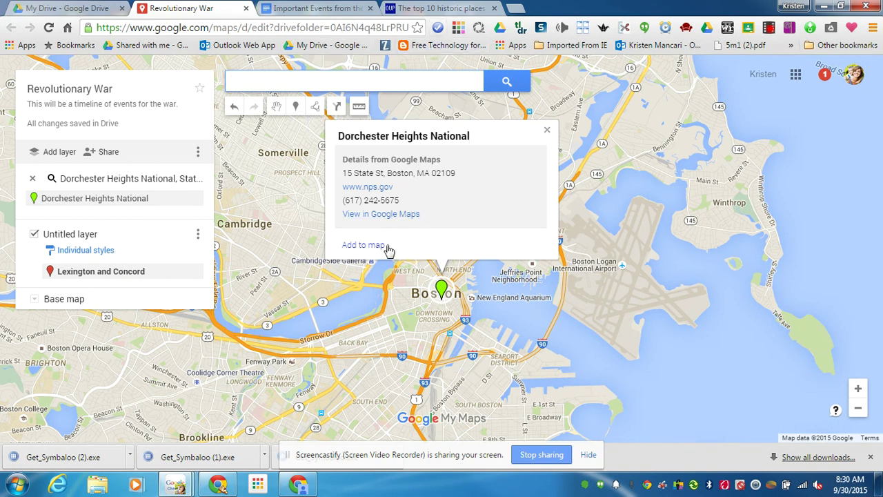
{"action": "left_click", "coordinate": [376, 253]}
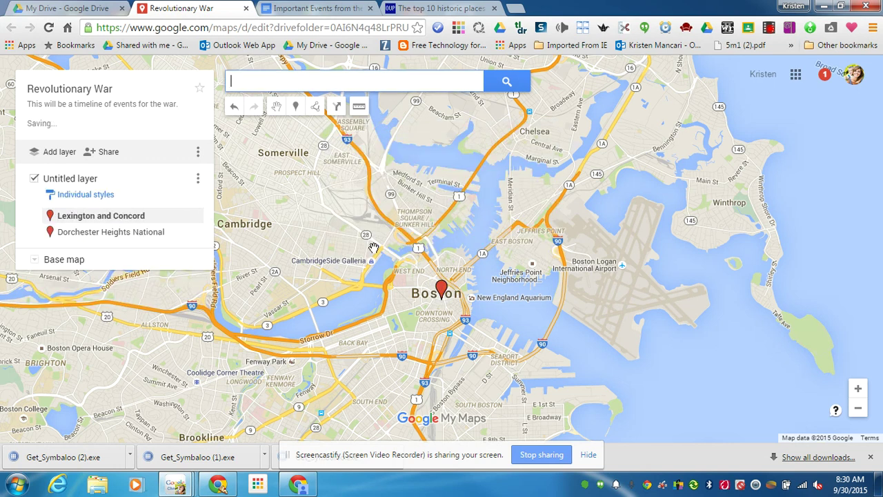
Attach the black-and-white battle scene from a Google image search for "Dorchester Revolution" to the Dorchester Heights National marker.
{"action": "left_click", "coordinate": [442, 287]}
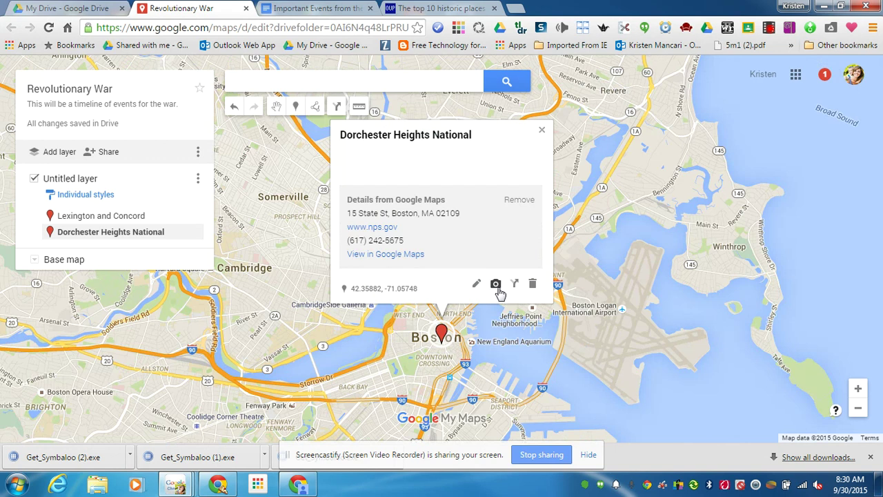
{"action": "left_click", "coordinate": [497, 285]}
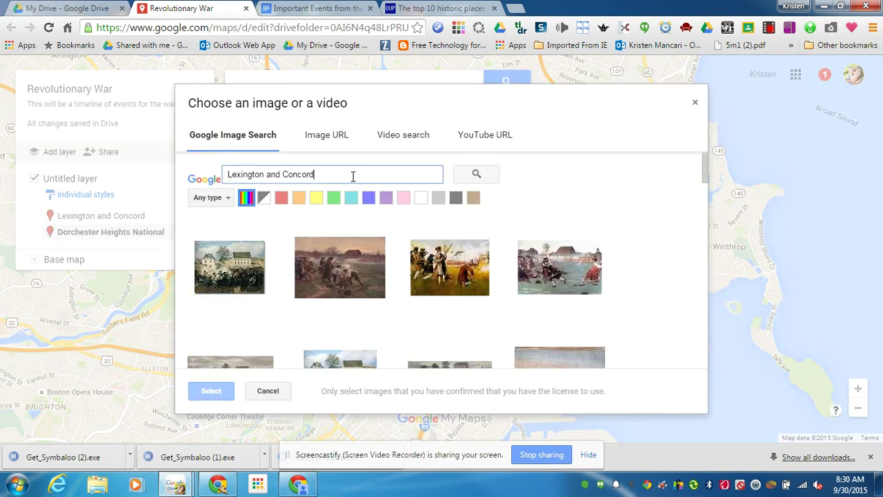
{"action": "type", "text": "Dorchester Revolution"}
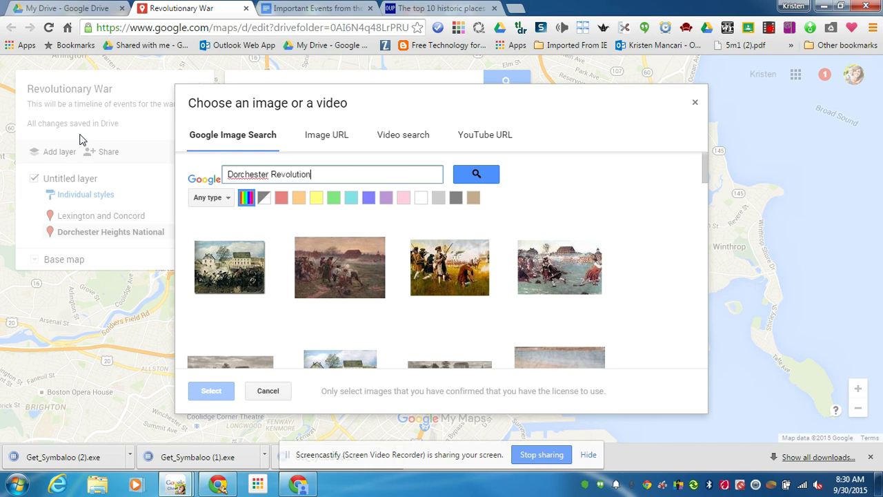
{"action": "key", "text": "Return"}
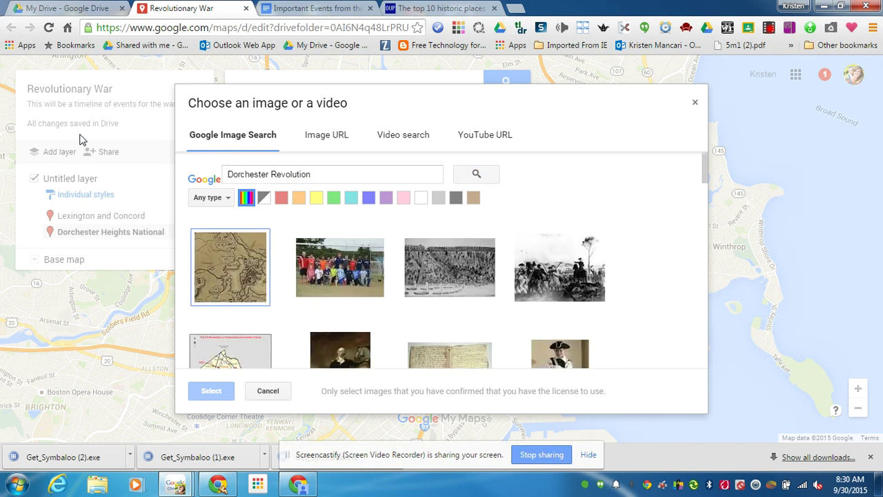
{"action": "left_click", "coordinate": [587, 284]}
{"action": "left_click", "coordinate": [212, 390]}
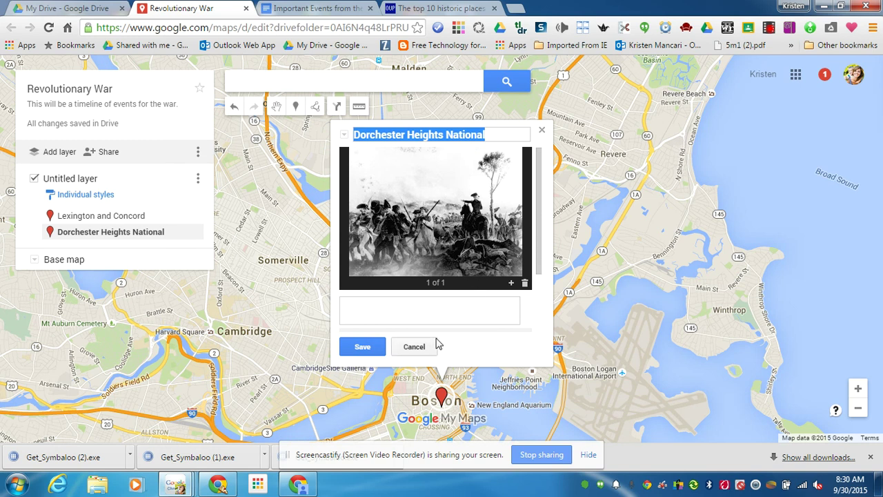
Consult the second event and save the description "General Washington surprised the British at Dorchester Heights" on the Dorchester Heights National marker, then close its card.
{"action": "left_click", "coordinate": [438, 313]}
{"action": "left_click", "coordinate": [330, 9]}
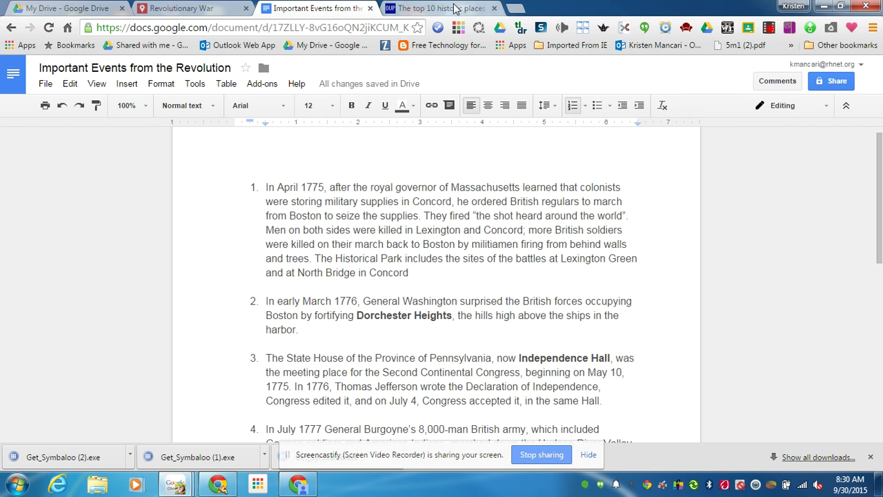
{"action": "left_click", "coordinate": [203, 11]}
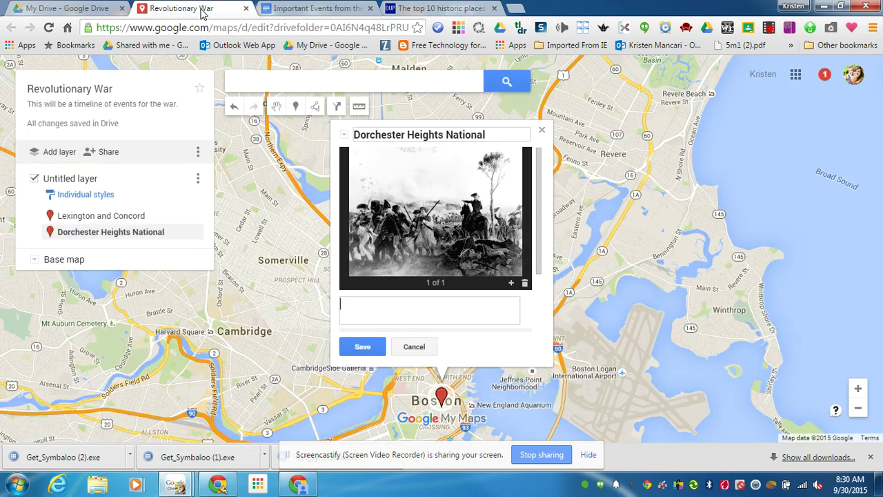
{"action": "type", "text": "General Washingto"}
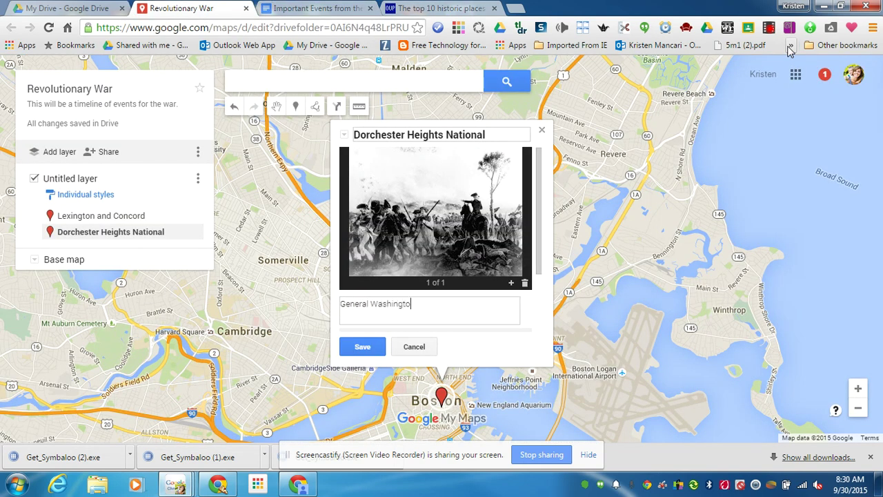
{"action": "type", "text": "n surpp"}
{"action": "type", "text": "ised the British at Do"}
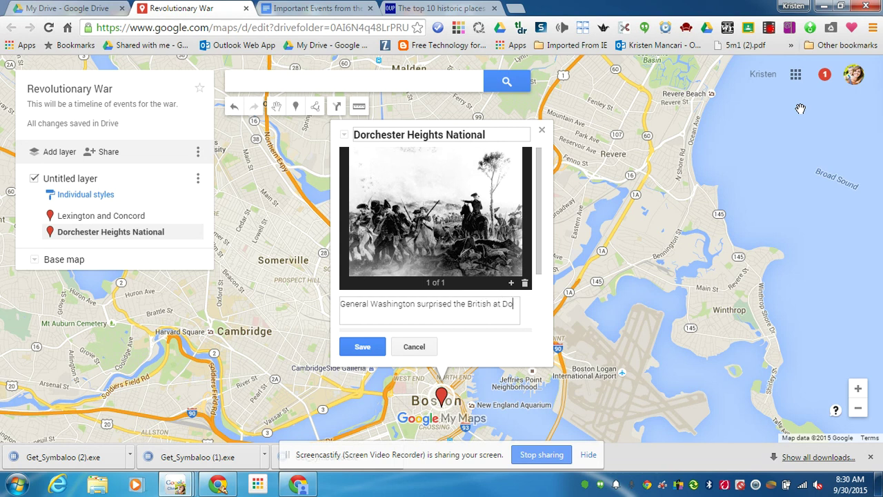
{"action": "type", "text": "rchester Heights"}
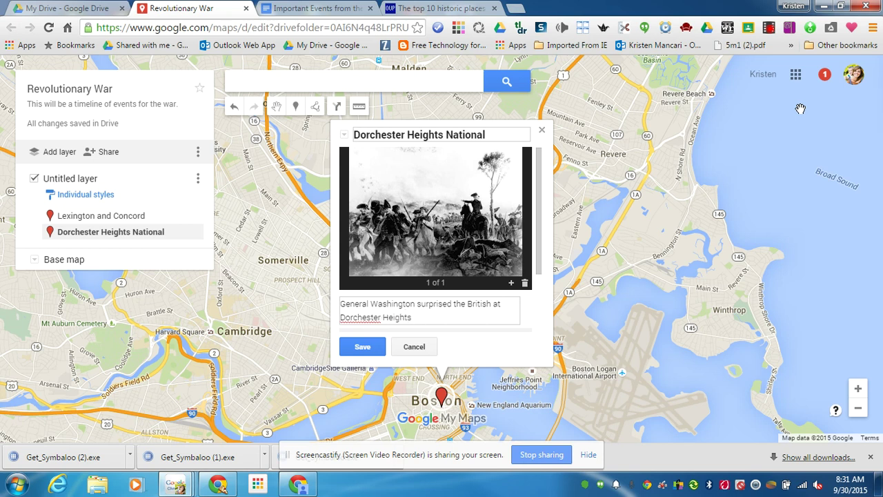
{"action": "left_click", "coordinate": [378, 347]}
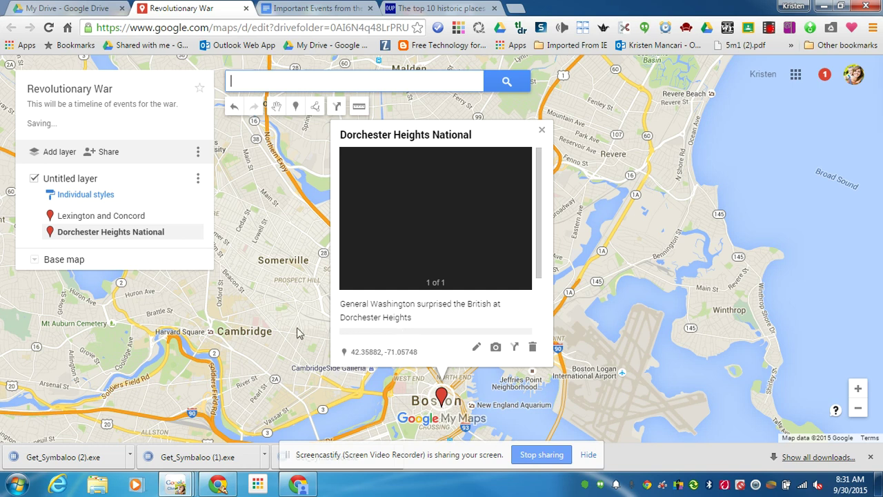
{"action": "left_click", "coordinate": [70, 236]}
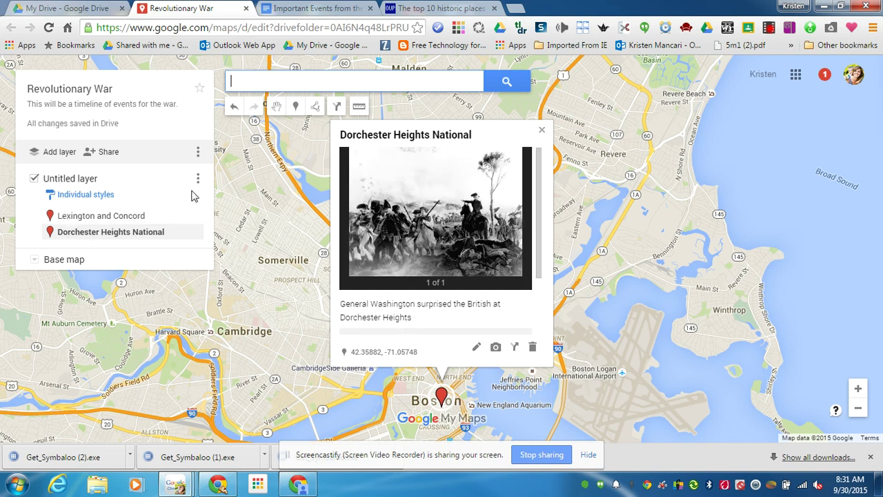
{"action": "left_click", "coordinate": [542, 133]}
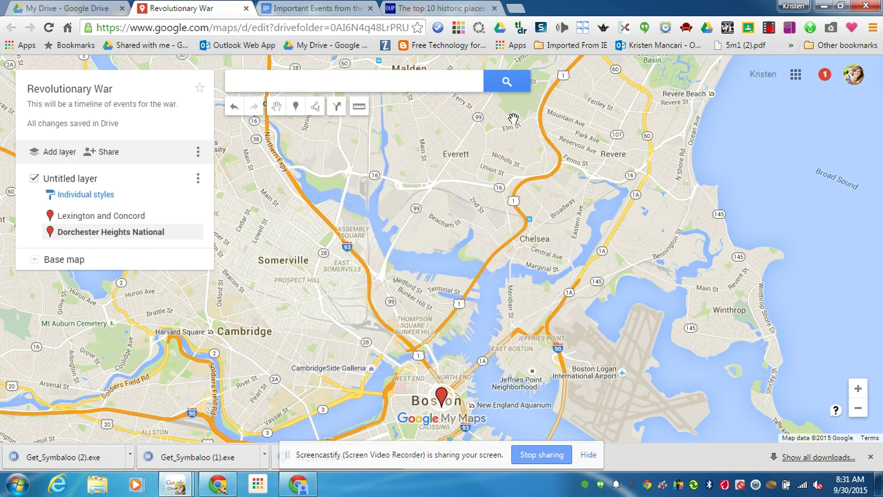
Consult the third event in the Important Events from the Revolution document and add Independence Hall, Chestnut Street, Philadelphia, PA, to the map.
{"action": "left_click", "coordinate": [273, 9]}
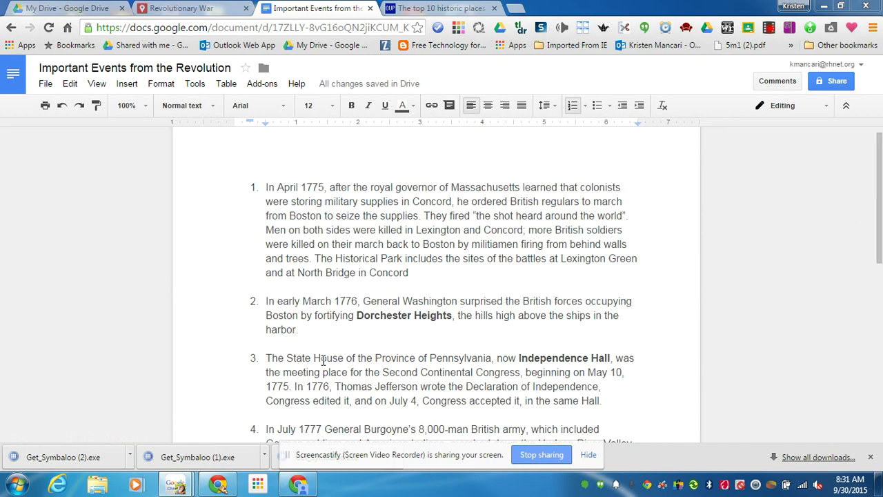
{"action": "left_click", "coordinate": [188, 11]}
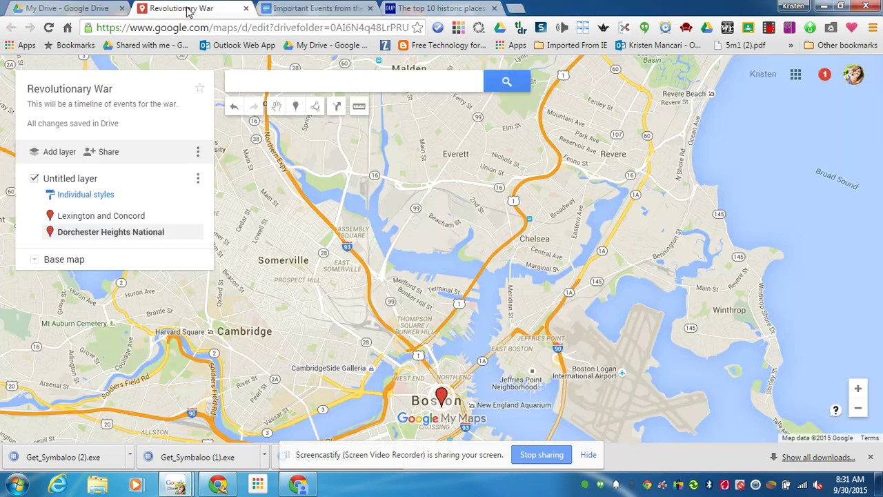
{"action": "left_click", "coordinate": [293, 82]}
{"action": "type", "text": "Indepe"}
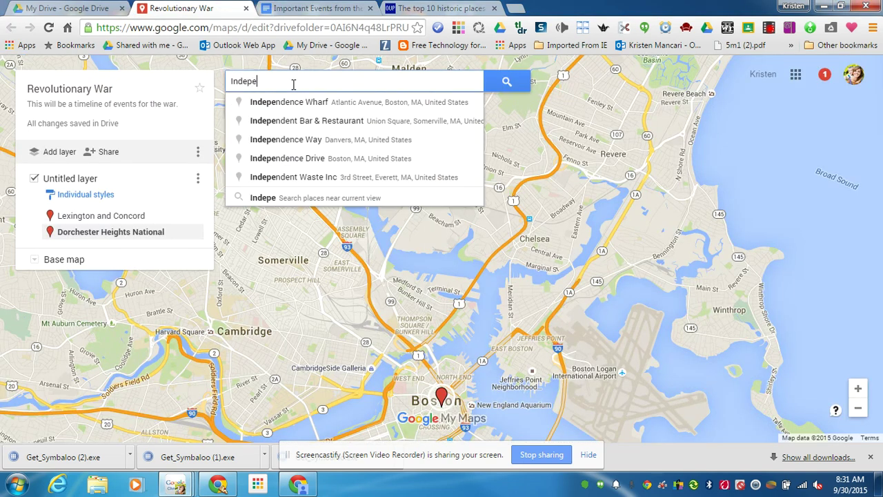
{"action": "type", "text": "ndence Hall"}
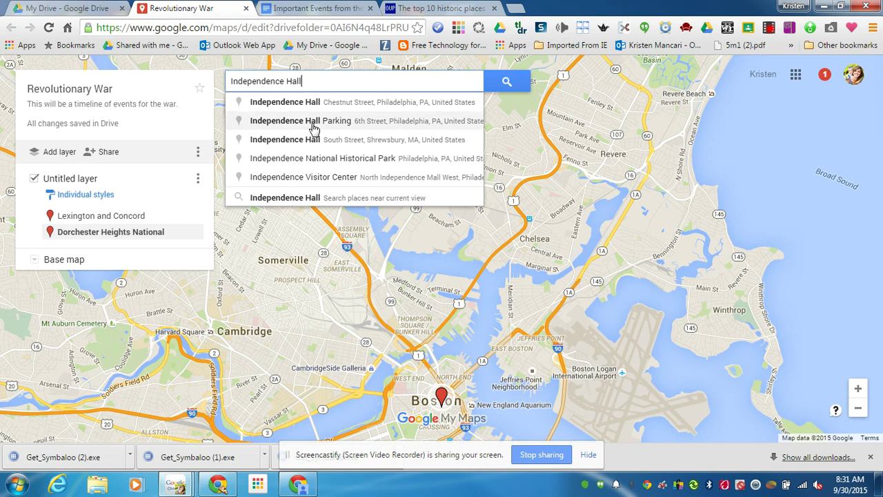
{"action": "left_click", "coordinate": [310, 103]}
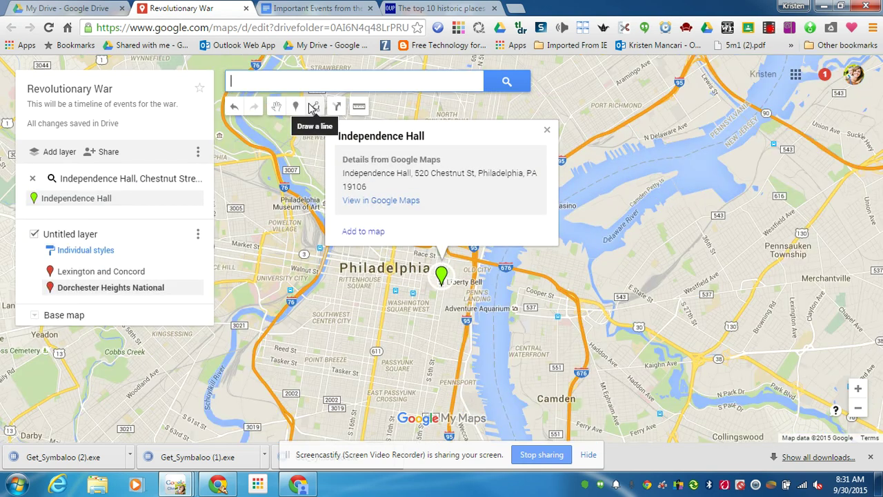
{"action": "left_click", "coordinate": [369, 232]}
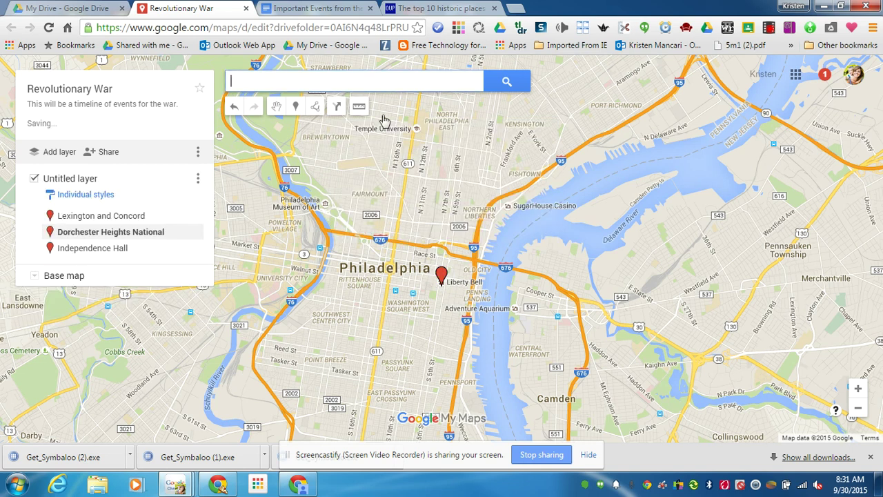
Attach the first video found by a video search for "Signing of the Declaration of Independence" to the Independence Hall marker.
{"action": "left_click", "coordinate": [443, 276]}
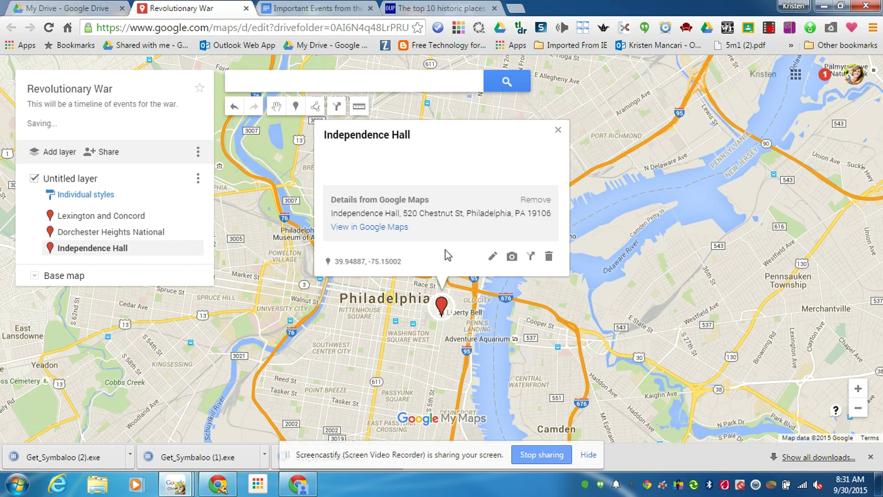
{"action": "left_click", "coordinate": [511, 257]}
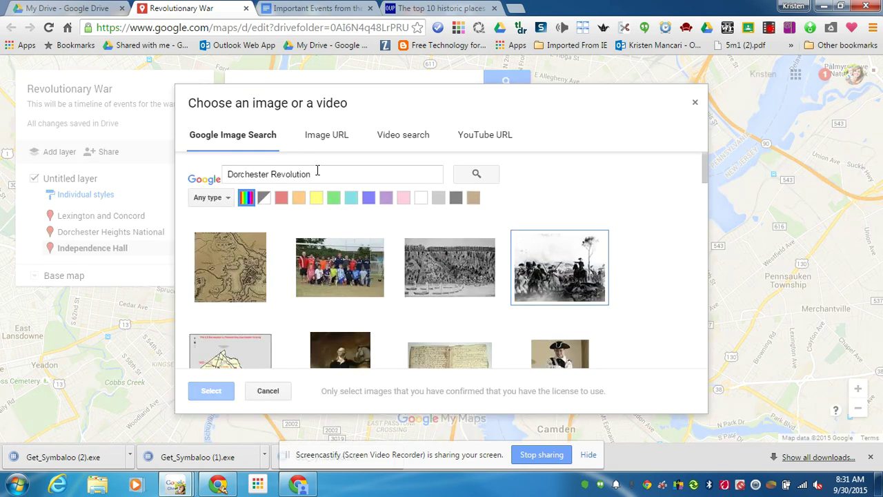
{"action": "left_click", "coordinate": [417, 139]}
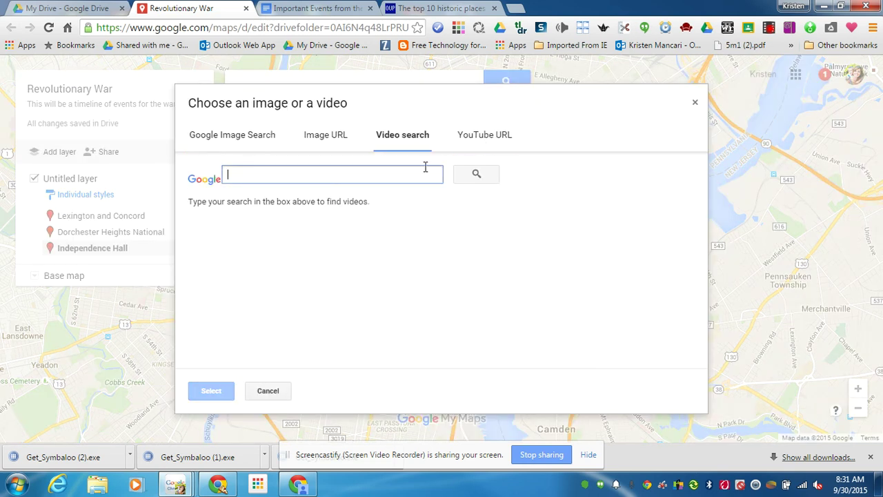
{"action": "type", "text": "Signing of the Declaration of Inde"}
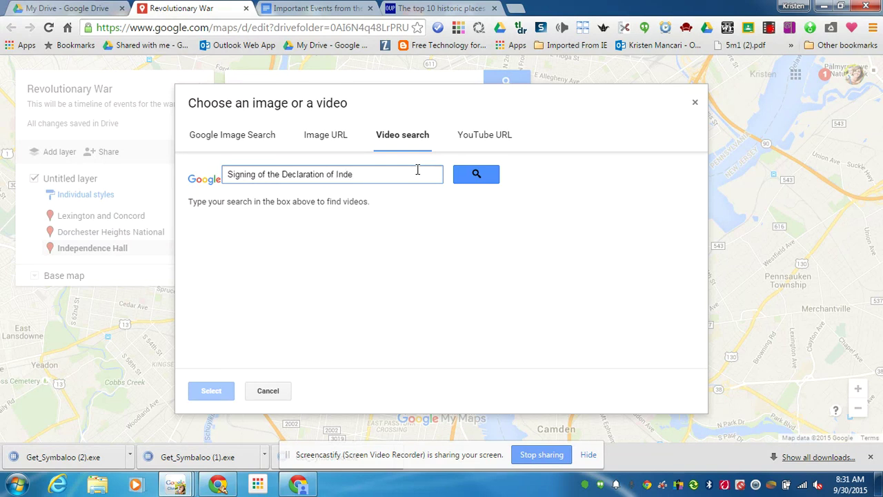
{"action": "type", "text": "pendence"}
{"action": "key", "text": "Return"}
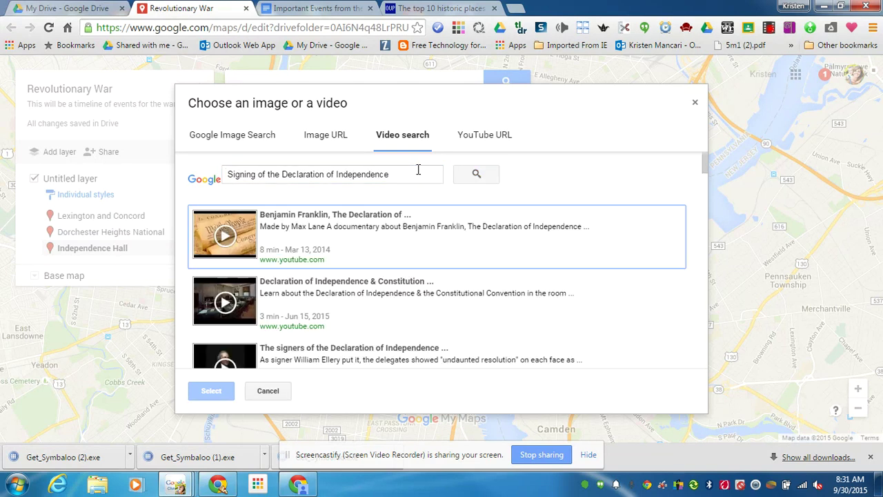
{"action": "left_click", "coordinate": [206, 245]}
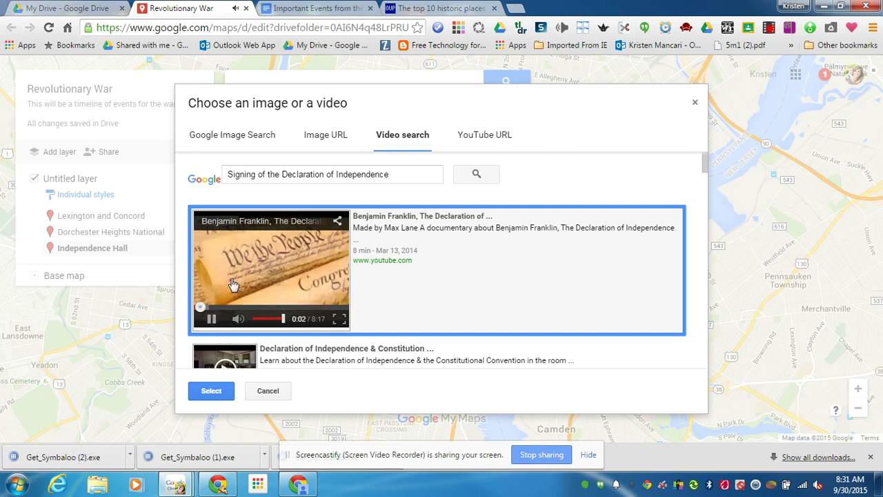
{"action": "left_click", "coordinate": [219, 391]}
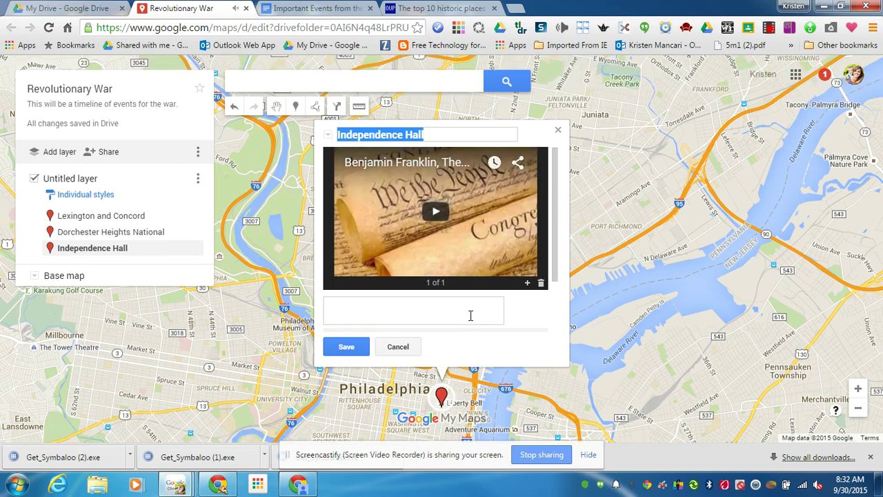
Consult the third event in the document and save the description "On July 4th the Declaration of Independence was signed and accepted." on the Independence Hall marker.
{"action": "left_click", "coordinate": [471, 321]}
{"action": "left_click", "coordinate": [310, 15]}
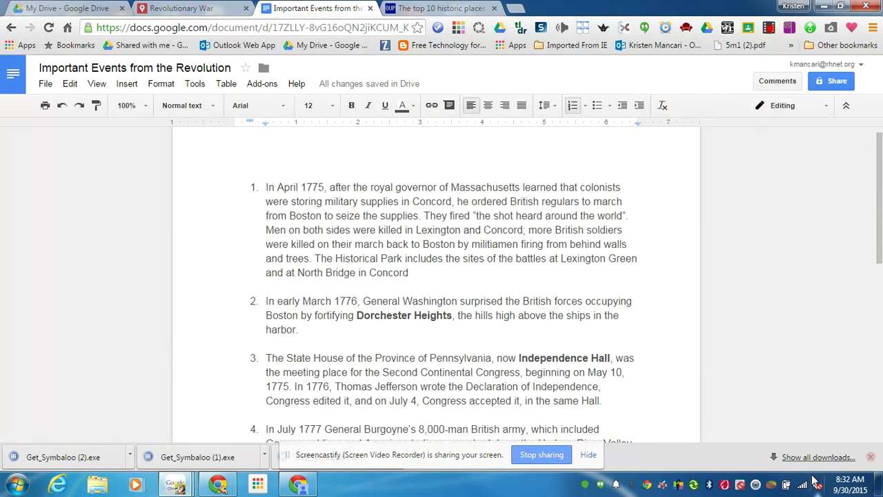
{"action": "scroll", "coordinate": [862, 248], "scroll_direction": "down", "scroll_amount": 1}
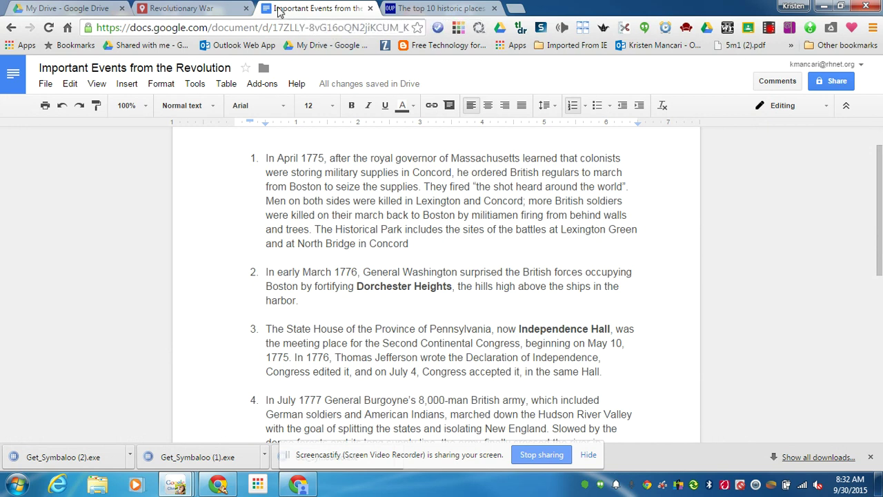
{"action": "left_click", "coordinate": [221, 7]}
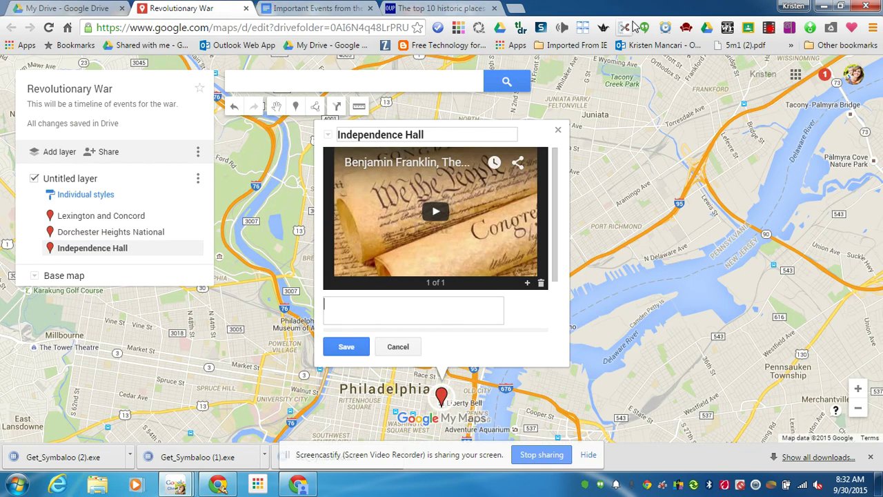
{"action": "type", "text": "On July4th the"}
{"action": "type", "text": "Declaration of Indep"}
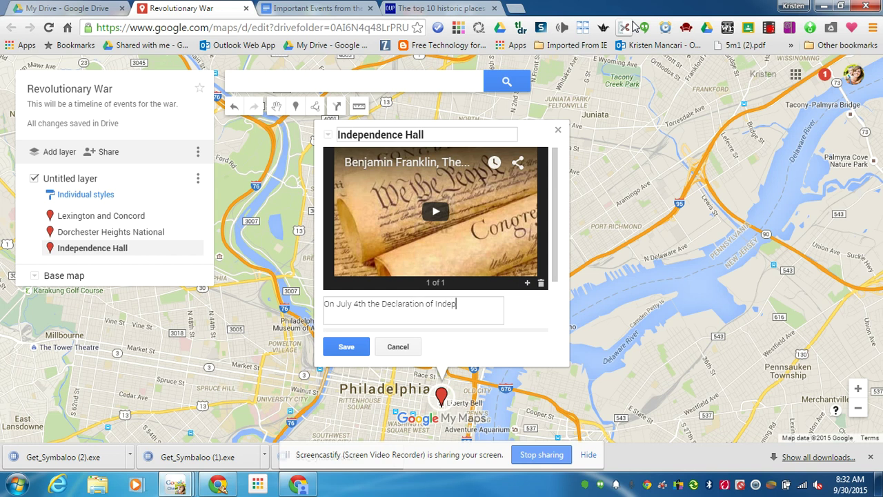
{"action": "type", "text": "endence was signed and accepted."}
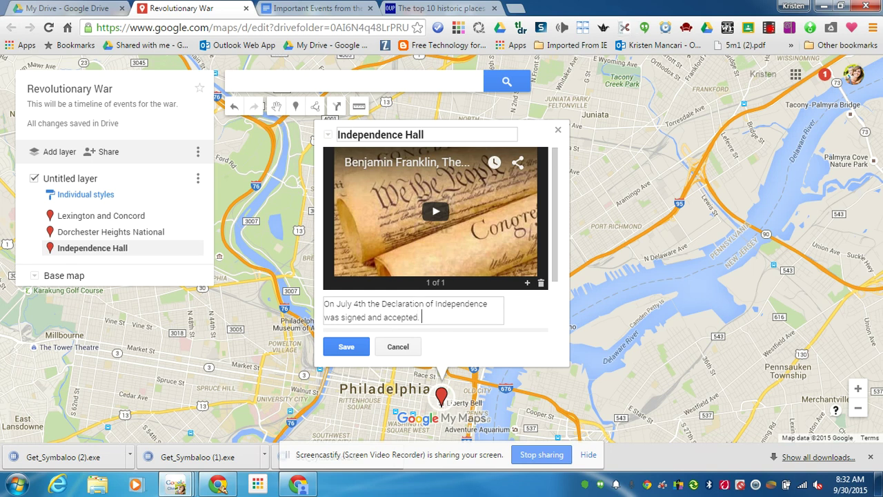
{"action": "left_click", "coordinate": [346, 347]}
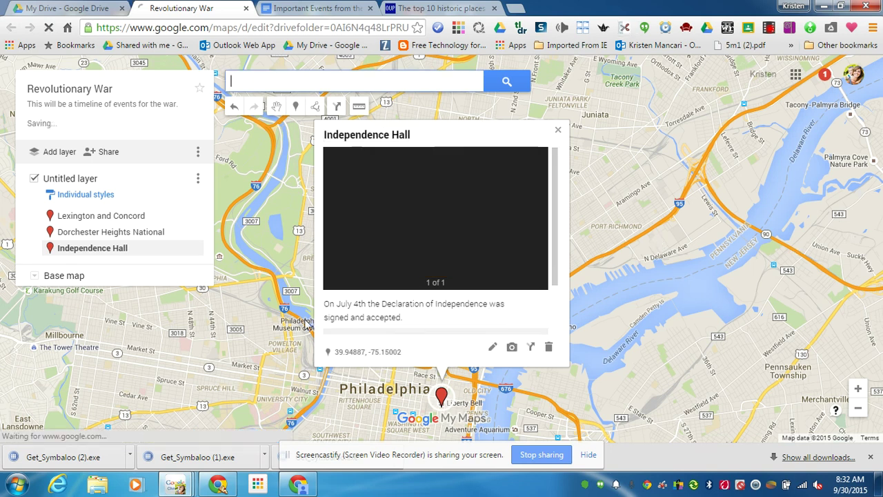
Rename the untitled layer "Beginnings of the War" and close the Independence Hall card.
{"action": "left_click", "coordinate": [78, 179]}
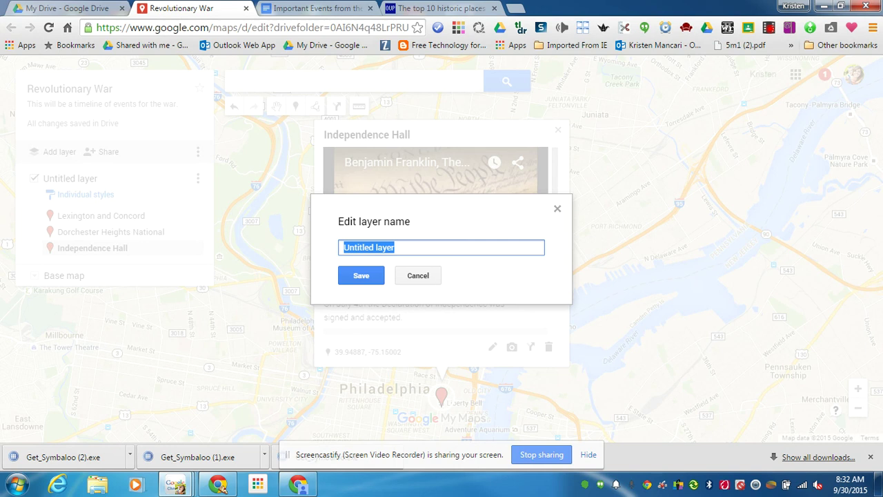
{"action": "type", "text": "Beginnings of the War"}
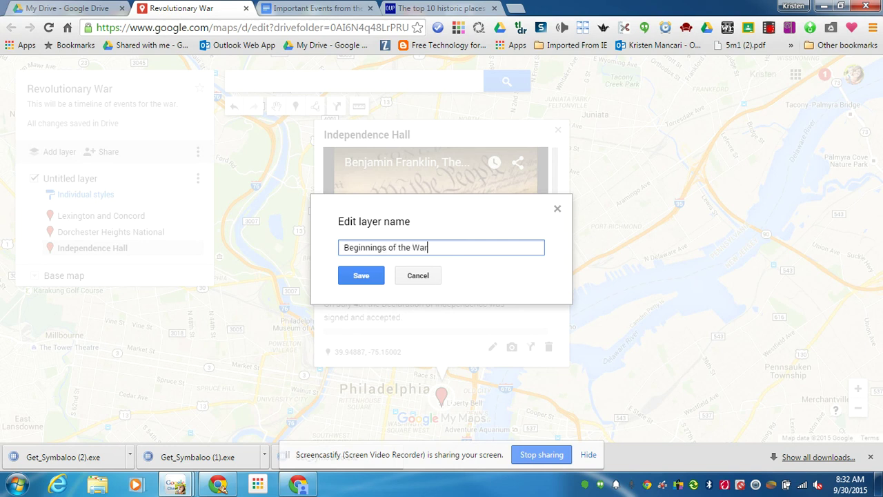
{"action": "left_click", "coordinate": [364, 277]}
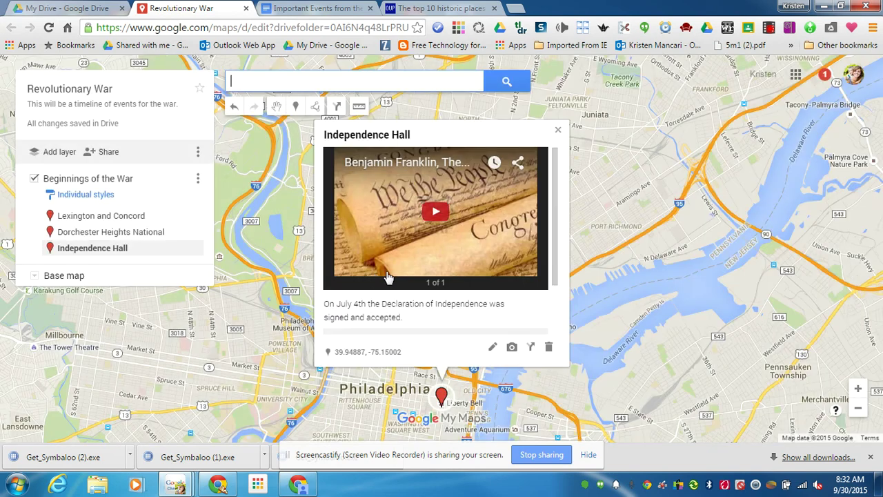
{"action": "left_click", "coordinate": [558, 131]}
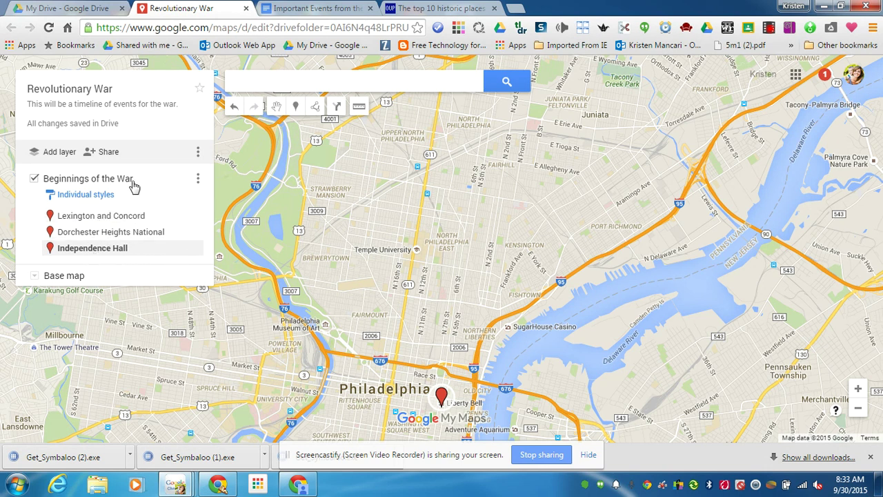
Switch to Google Drive and open the Revolutionary War map from the recent files.
{"action": "left_click", "coordinate": [40, 9]}
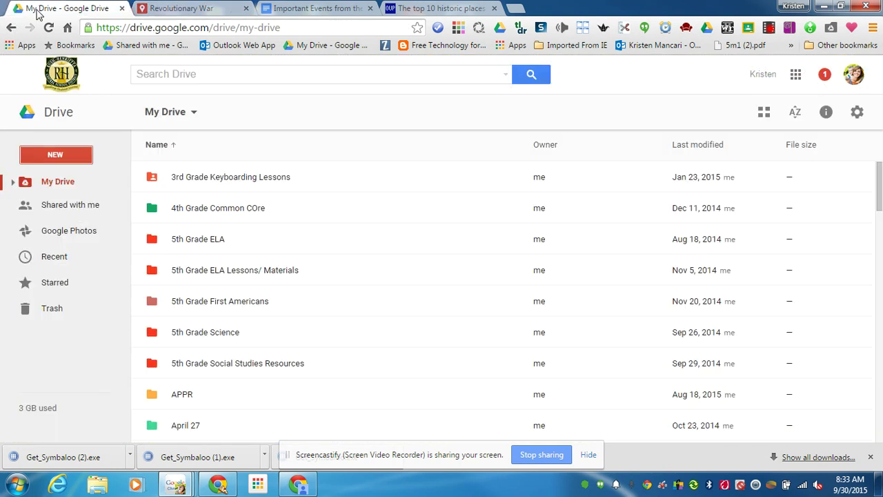
{"action": "left_click", "coordinate": [72, 255]}
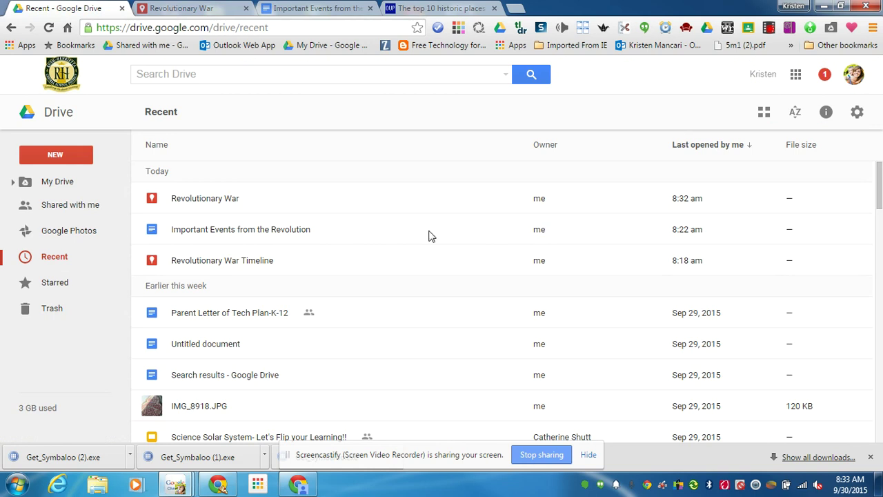
{"action": "double_click", "coordinate": [202, 201]}
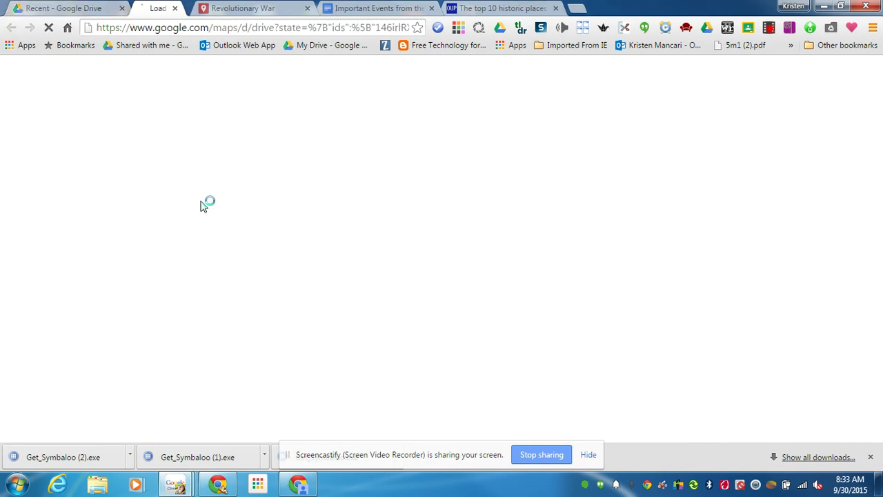